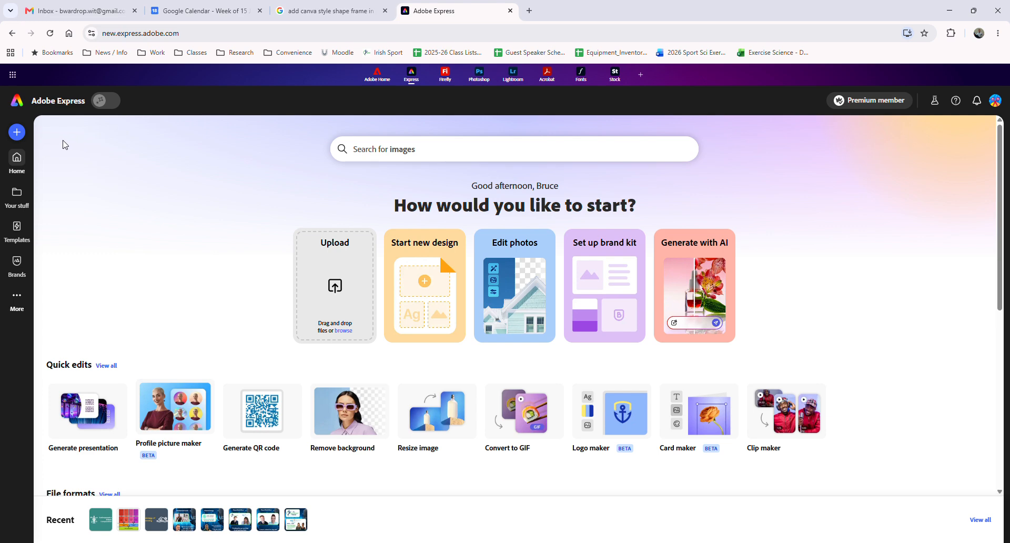
- Create a new custom-size file 1920 px wide and 1080 px high
click(17, 132)
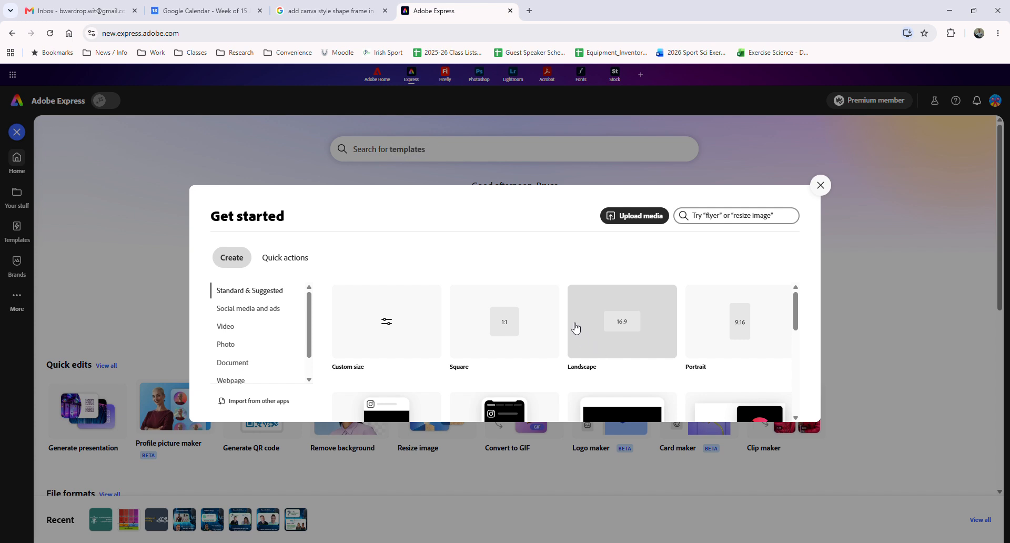
click(372, 317)
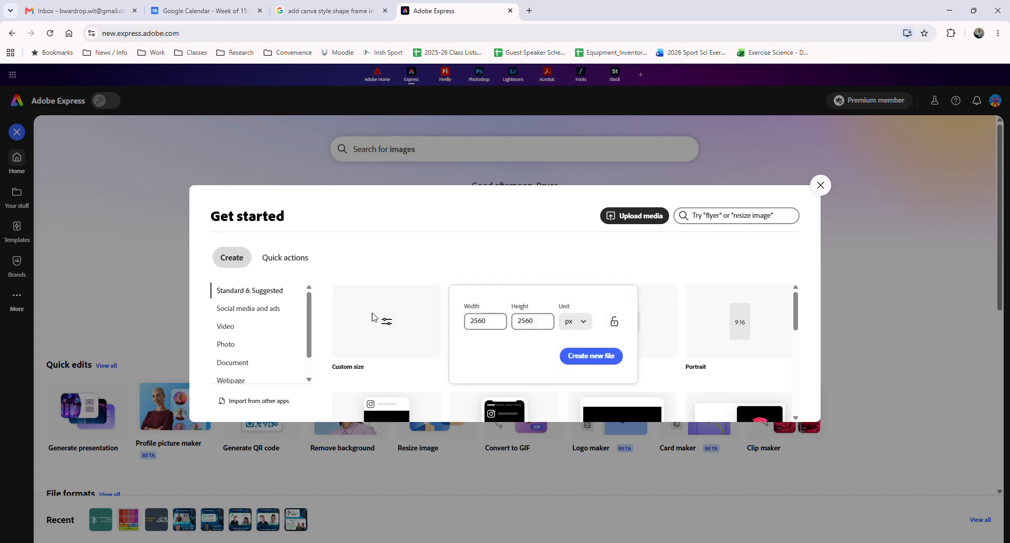
double_click(485, 318)
text(1920)
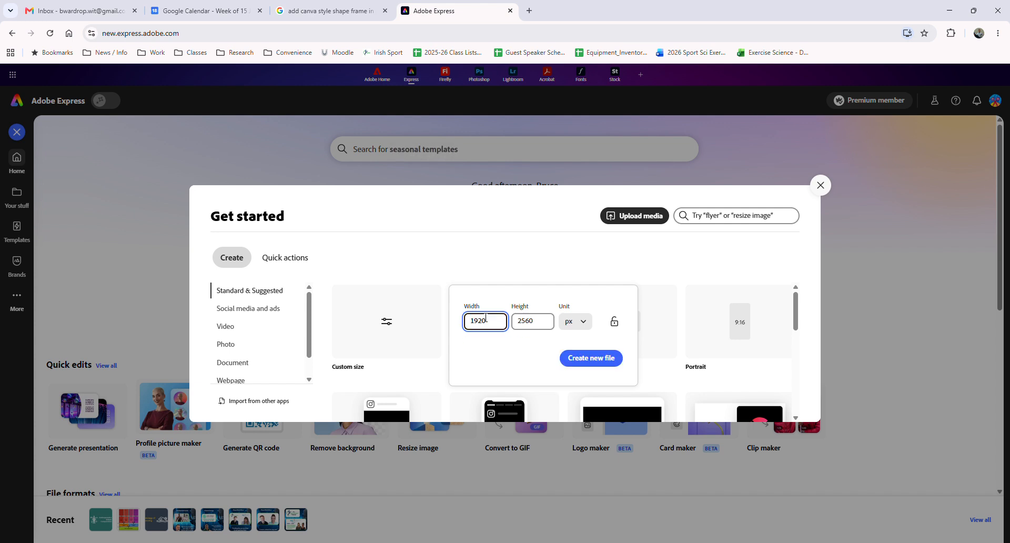
key(Tab)
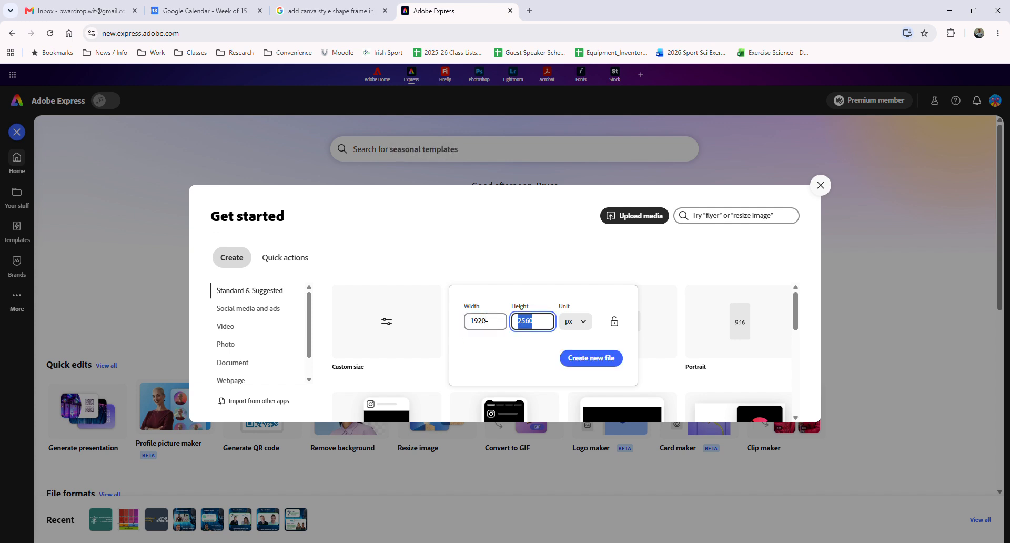
text(1080)
click(605, 362)
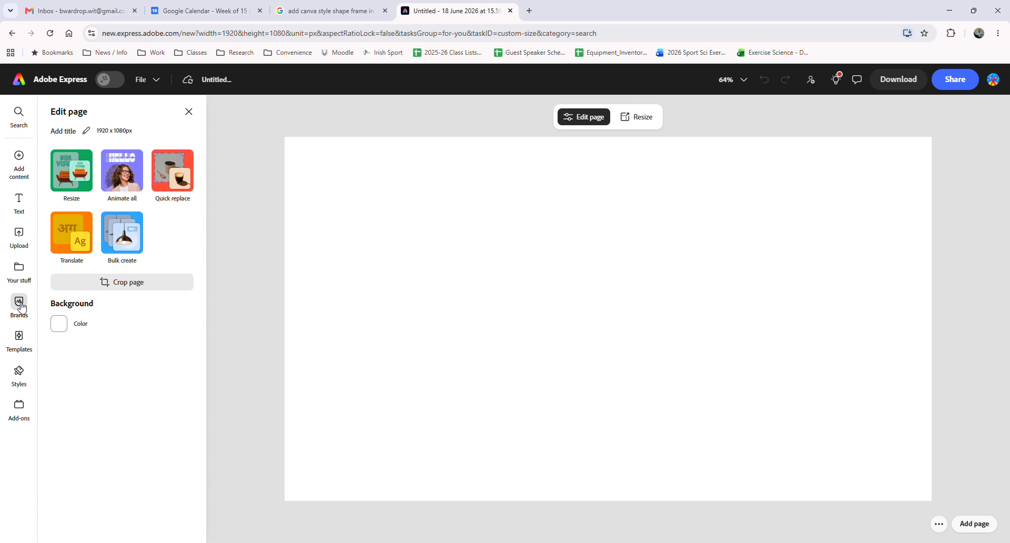
- Set the page background to the light blue swatch of the DSES brand palette
click(19, 305)
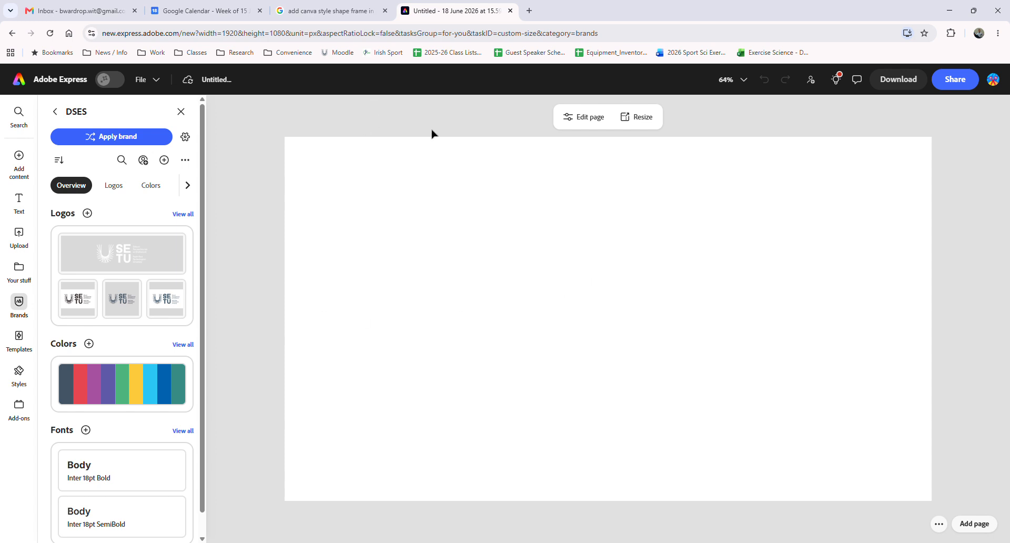
click(580, 120)
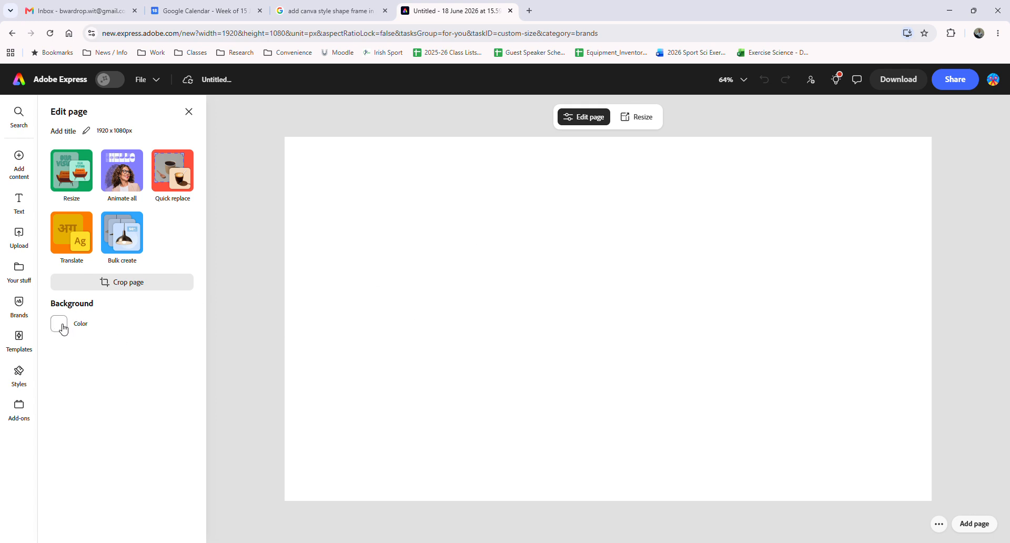
click(59, 323)
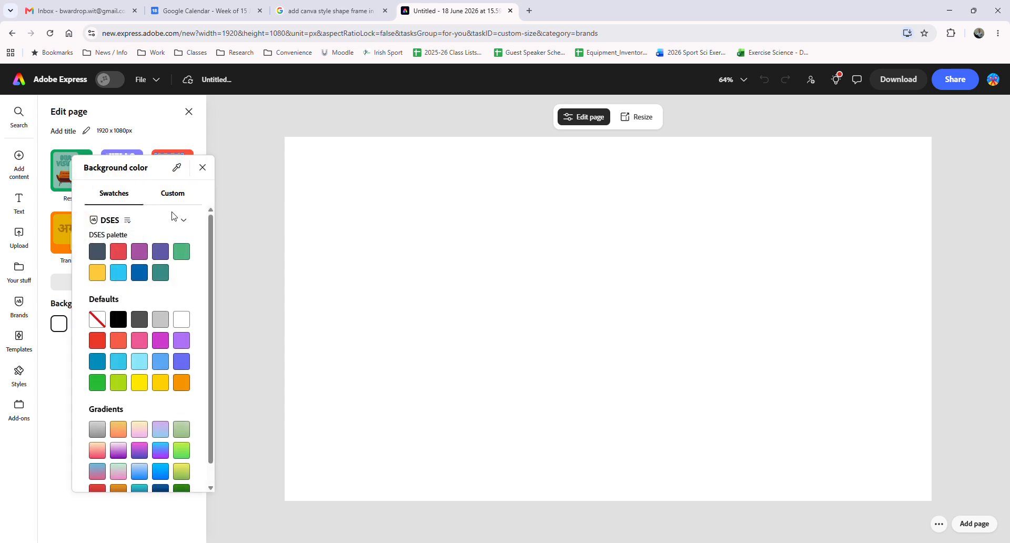
click(184, 220)
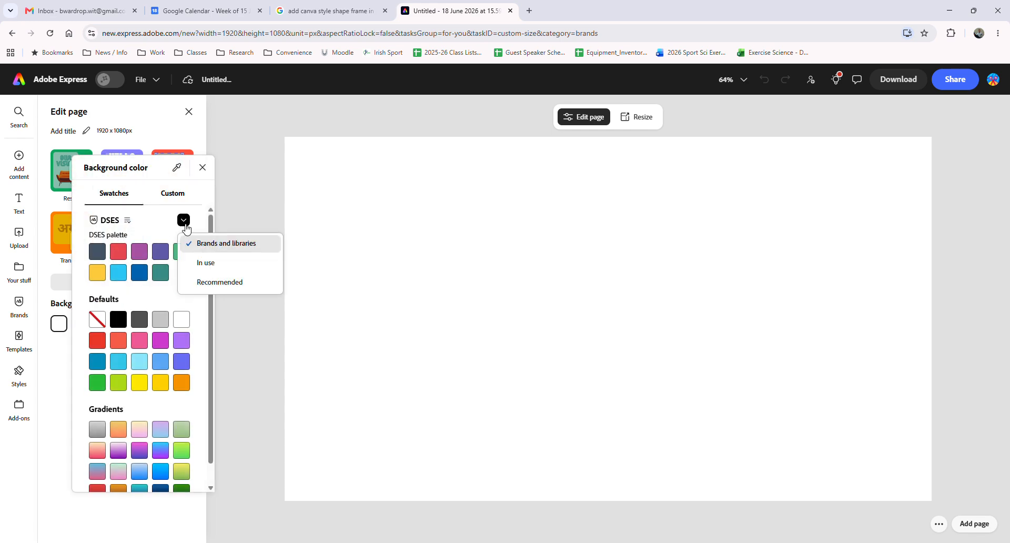
click(205, 263)
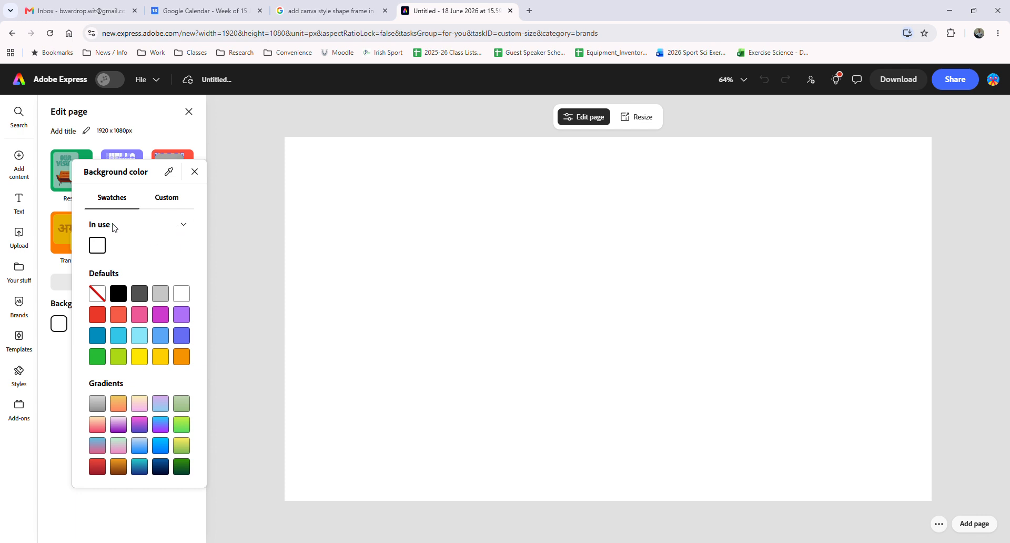
click(183, 225)
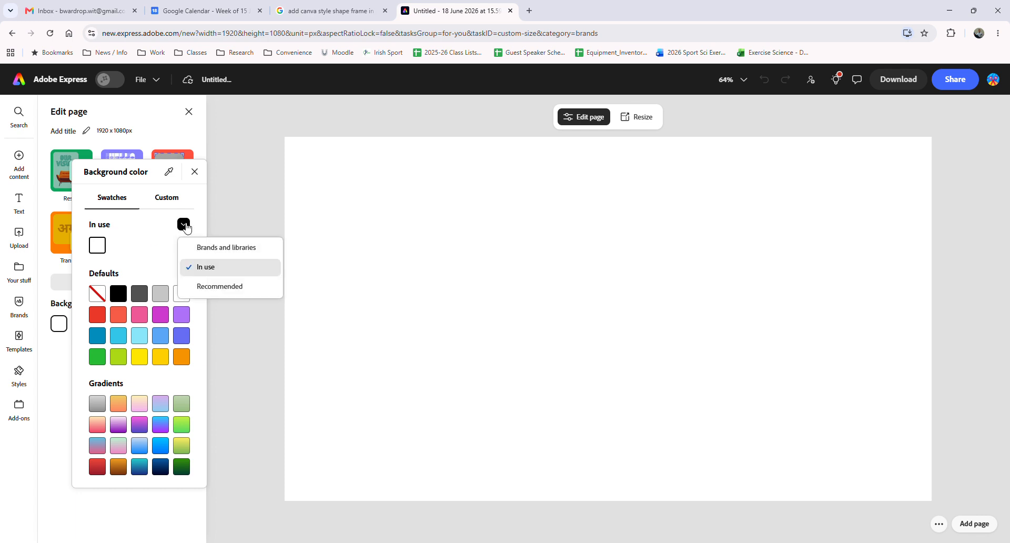
click(213, 248)
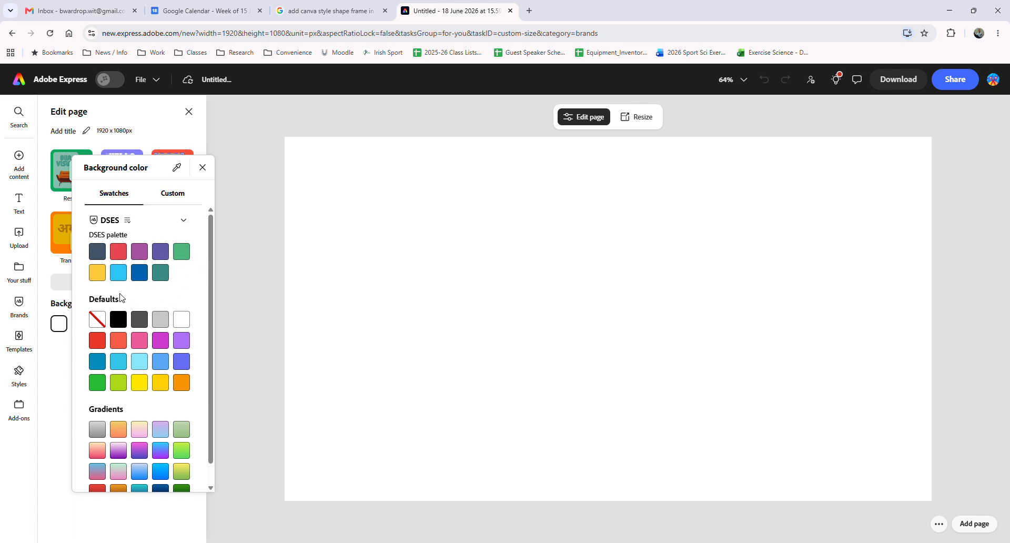
click(119, 273)
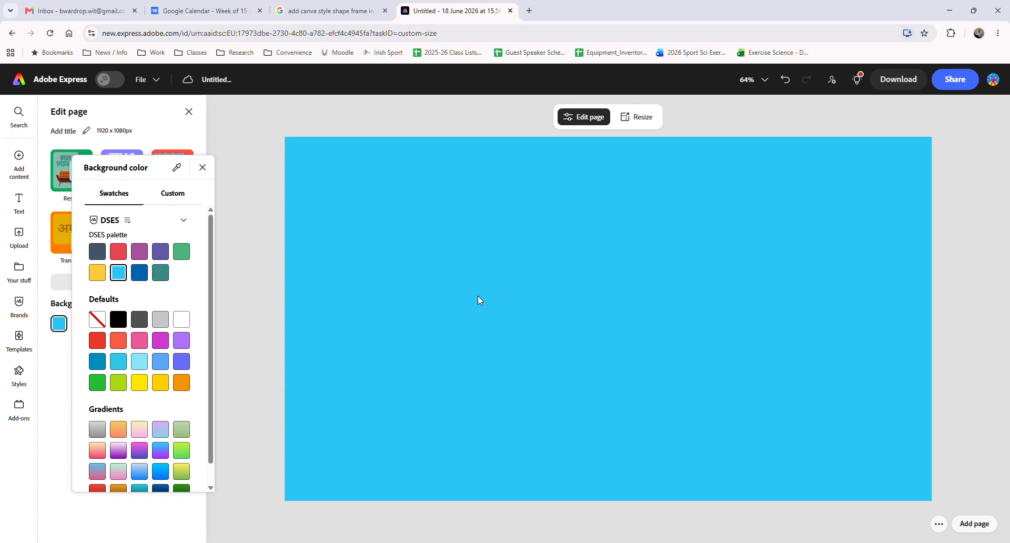
click(203, 167)
- Add a text box to the page reading "Module Name"
click(20, 201)
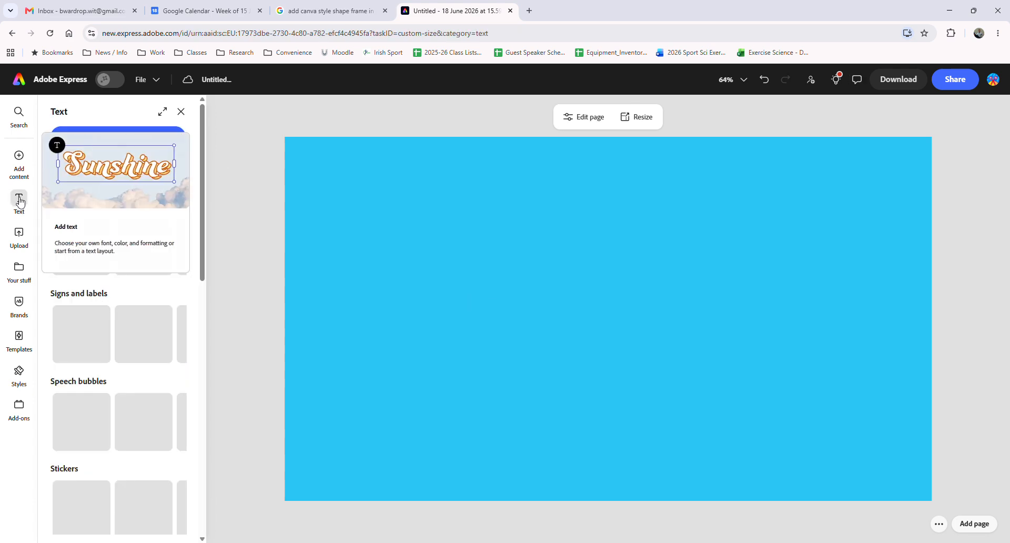
click(133, 146)
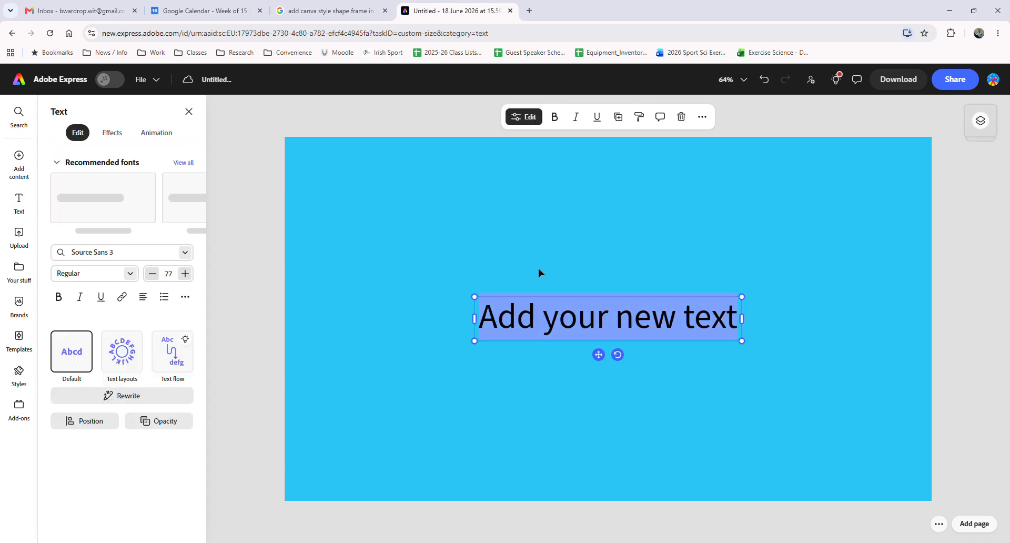
text(Modu)
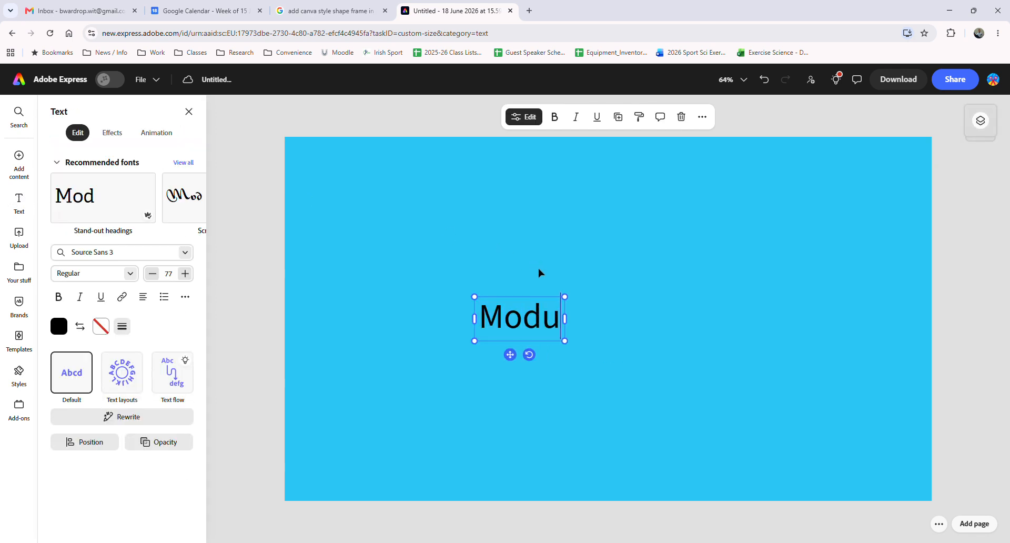
text(le Name)
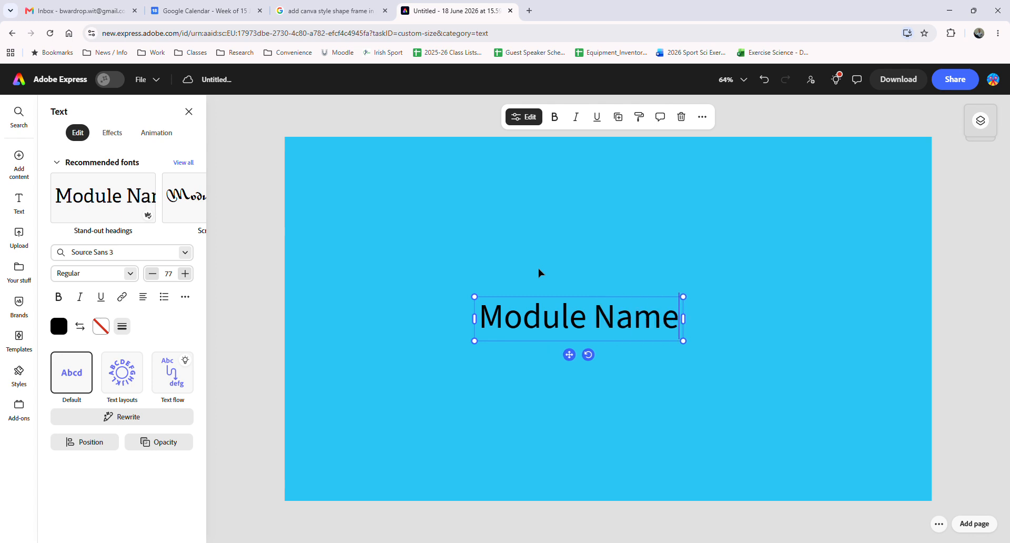
- Format the "Module Name" text in the DSES brand font DM Sans Bold and colour it white
triple_click(570, 318)
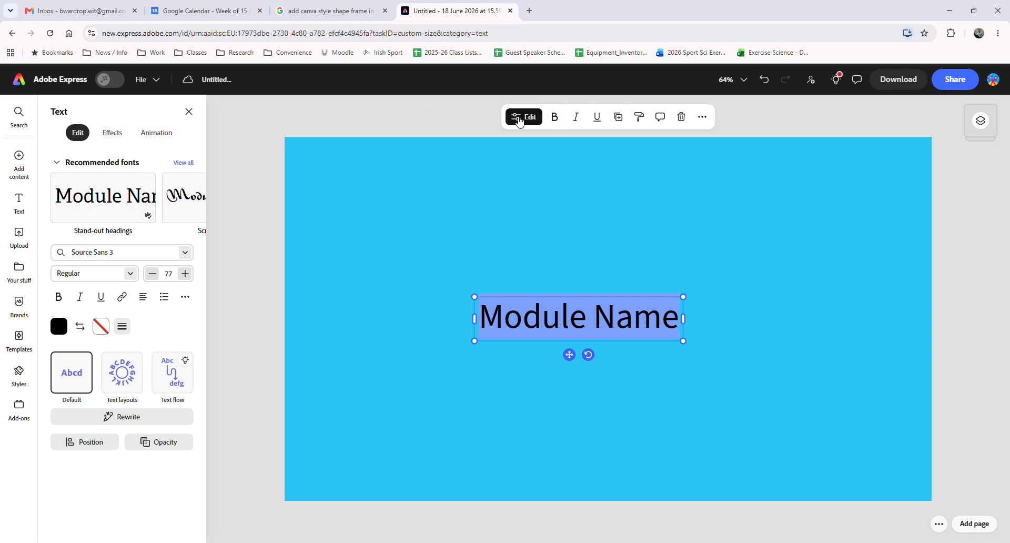
click(185, 252)
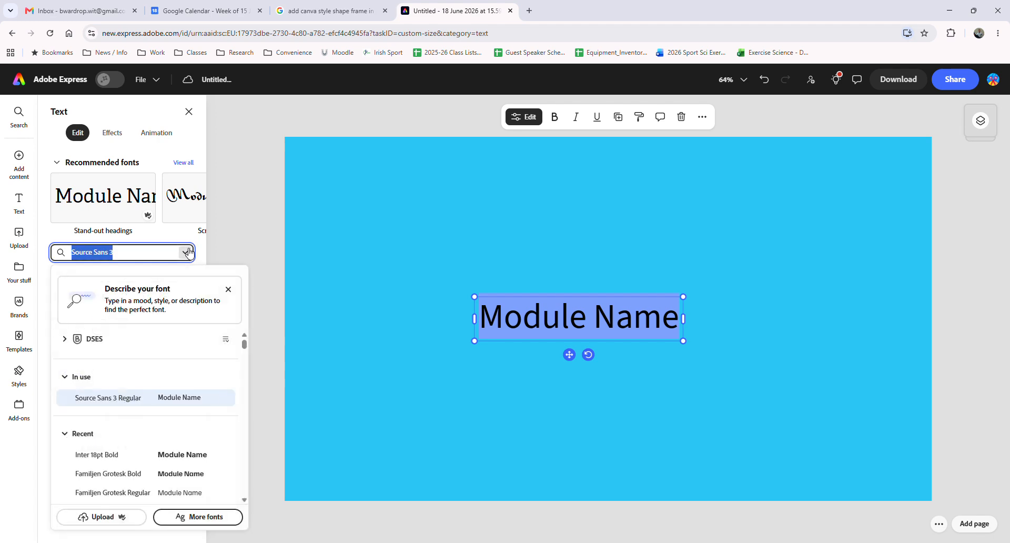
click(65, 338)
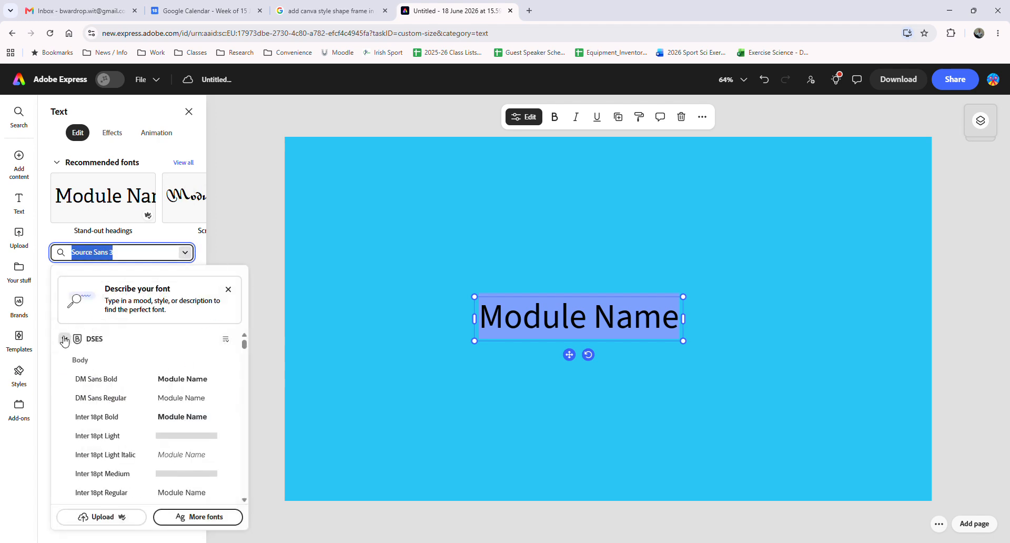
click(94, 380)
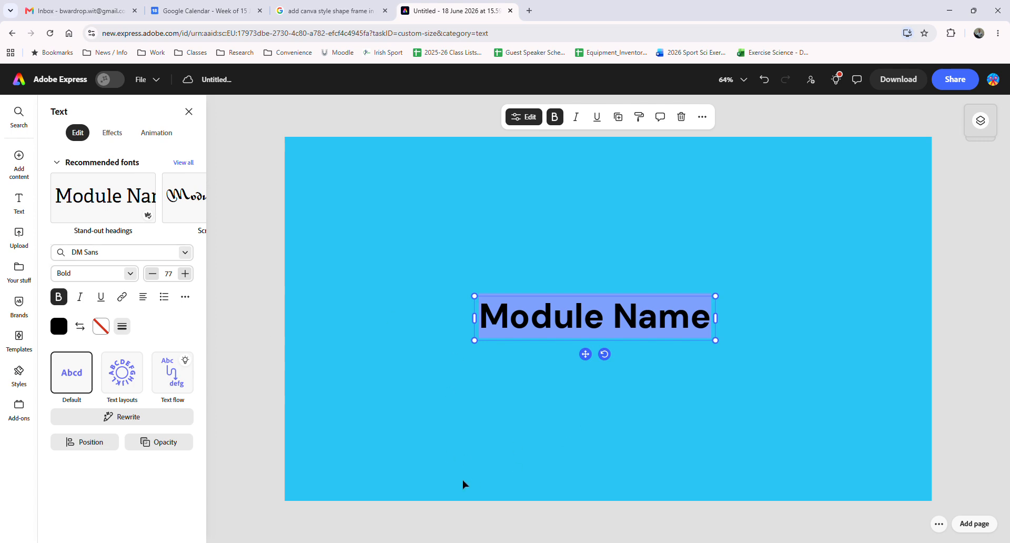
click(60, 327)
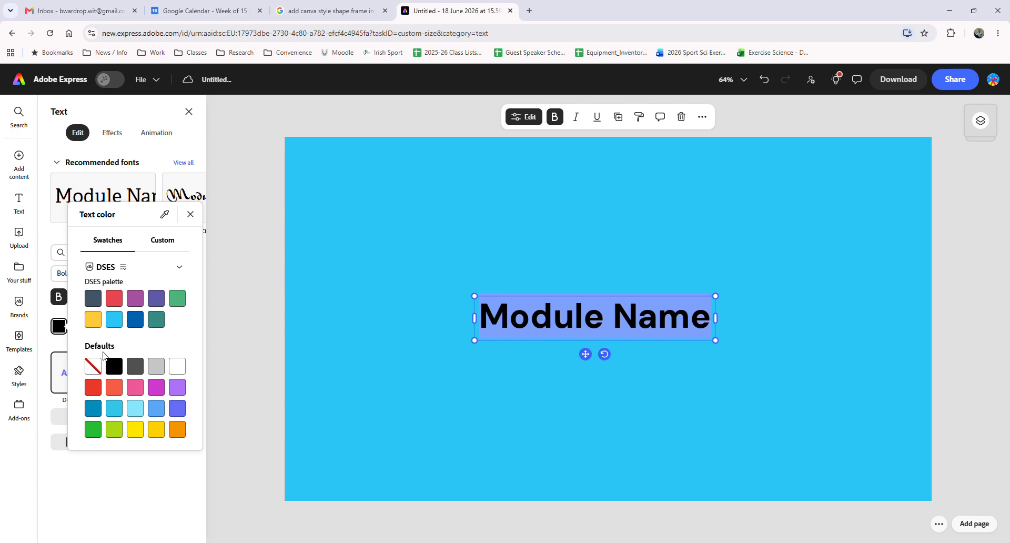
click(177, 369)
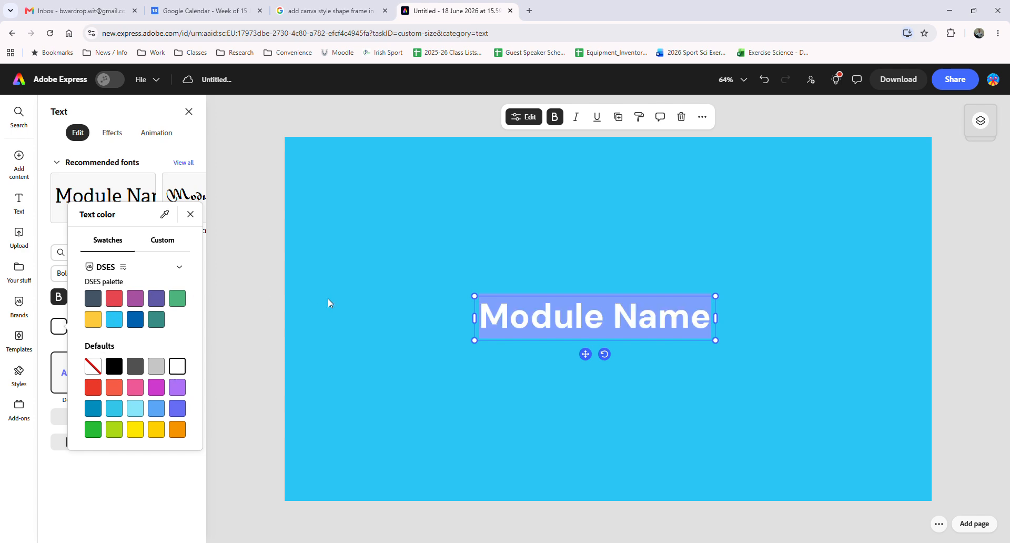
click(397, 429)
click(763, 303)
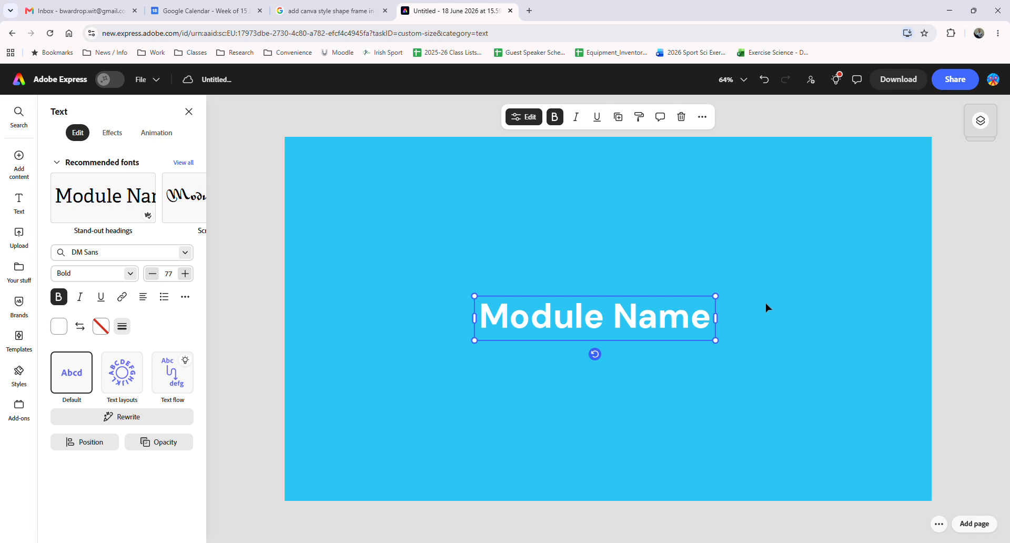
- Search the content library for "Running Icon"
mouse_move(25, 163)
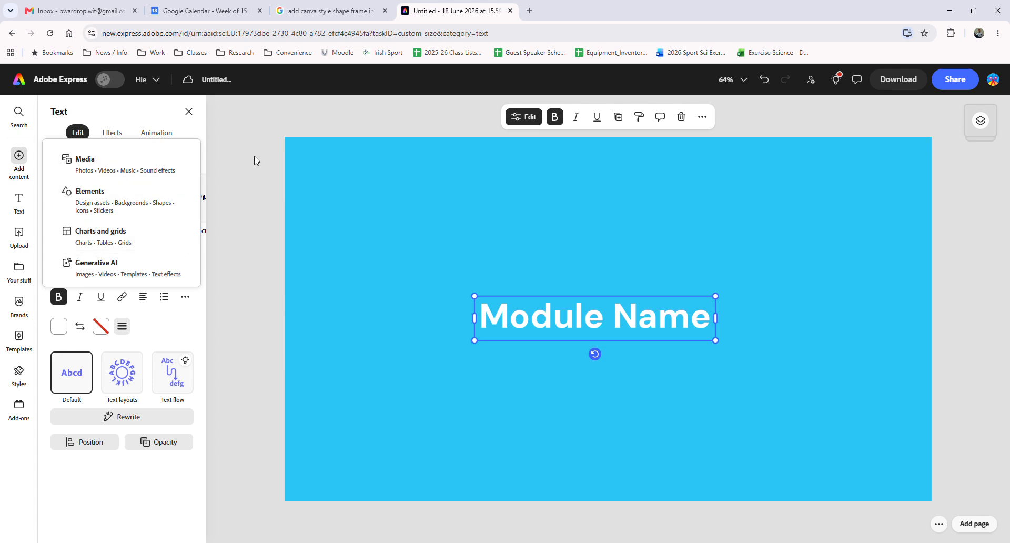
click(18, 113)
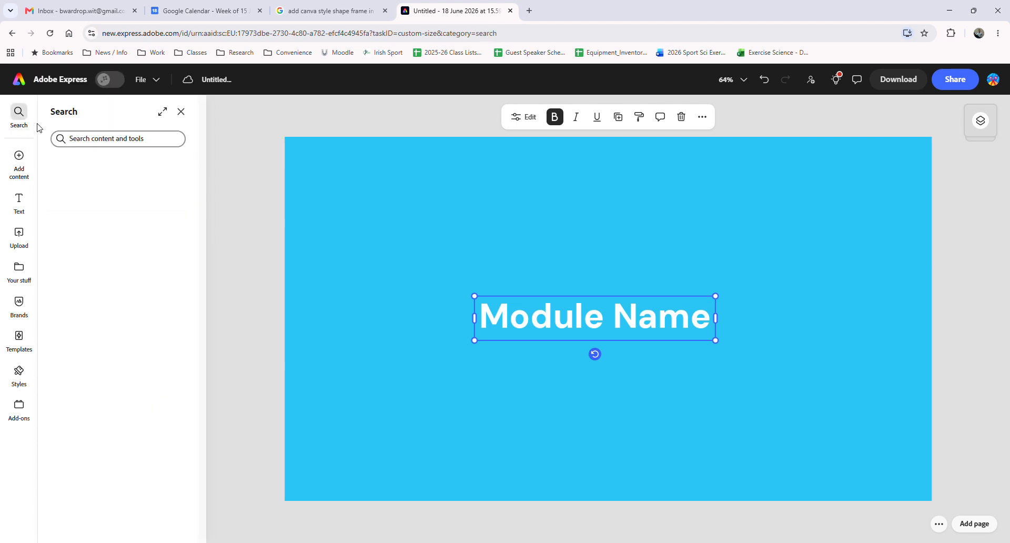
click(82, 136)
text(/Ru)
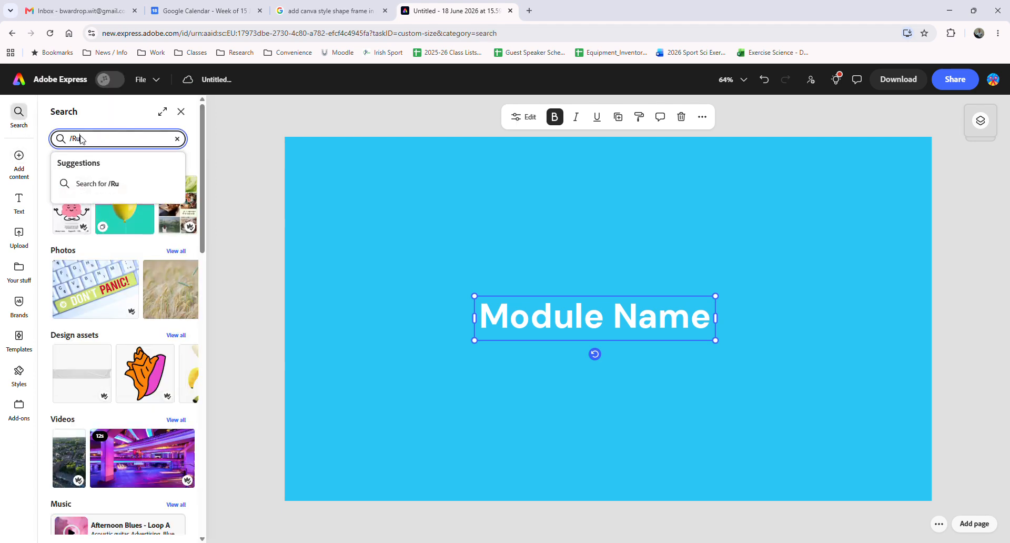
text(nnin)
key(BackSpace)
key(BackSpace)
key(BackSpace)
key(BackSpace)
key(BackSpace)
key(BackSpace)
text(R)
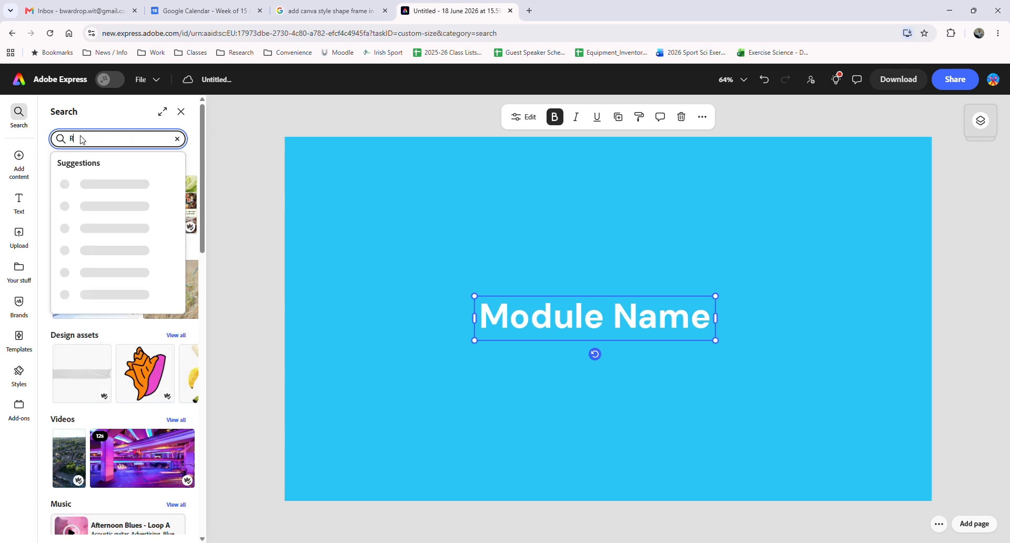
text(unning Icon)
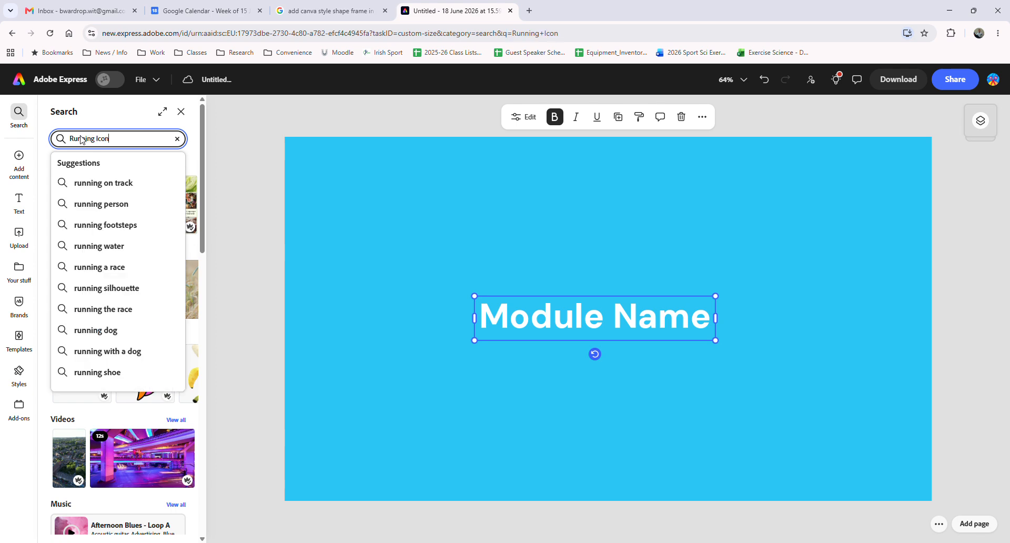
key(Return)
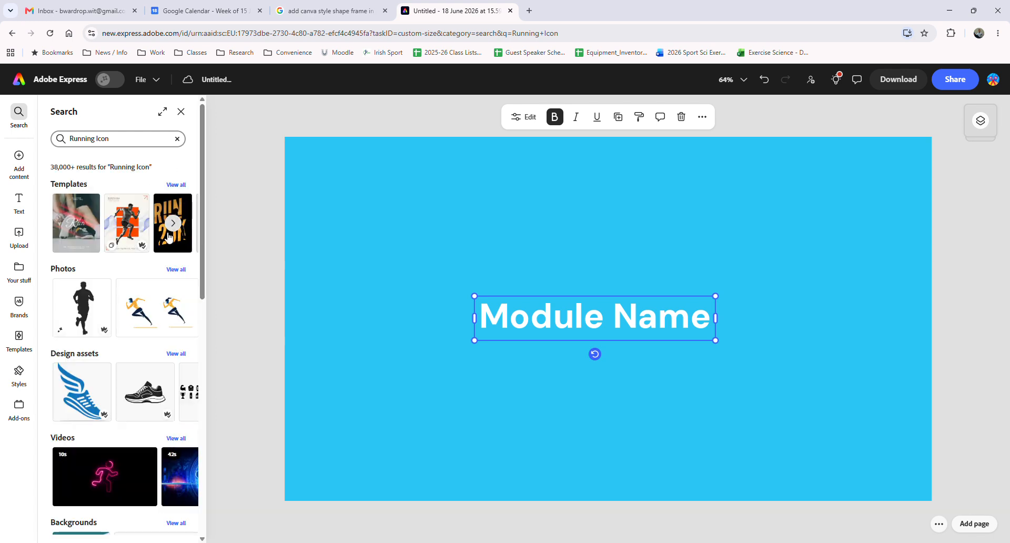
- Browse the icon results for "Running Icon" and add the outlined treadmill runner icon to the page
scroll(172, 307, down, 6)
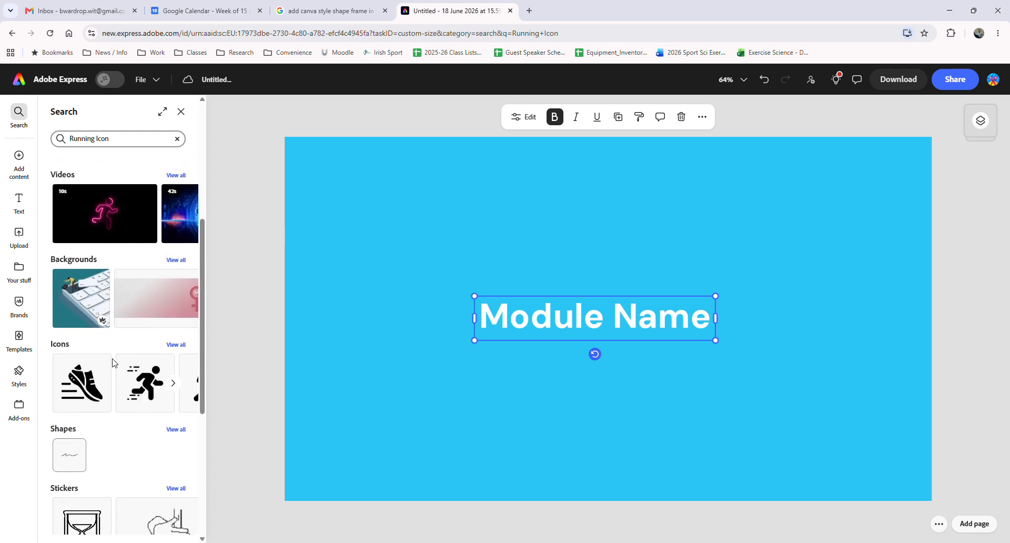
click(176, 292)
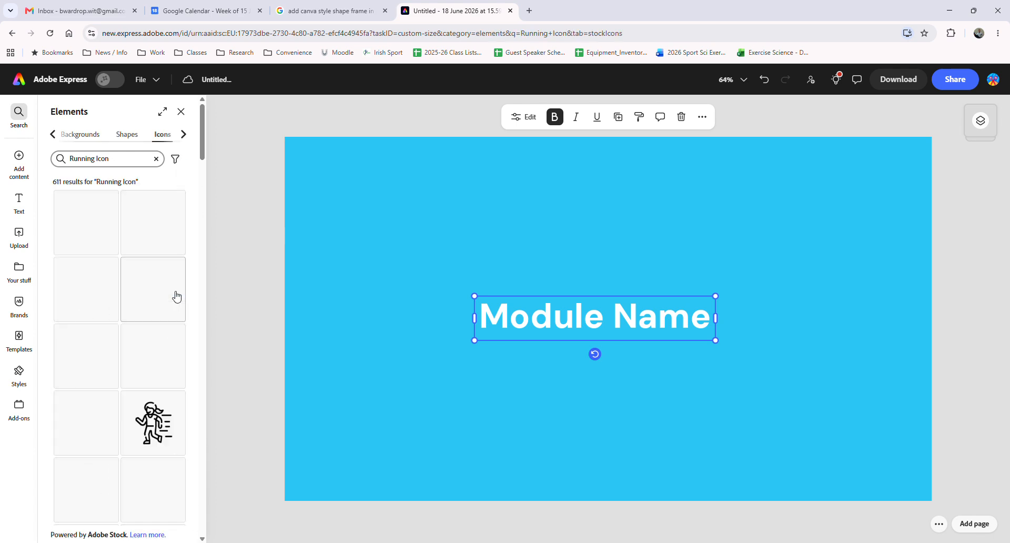
scroll(151, 350, down, 6)
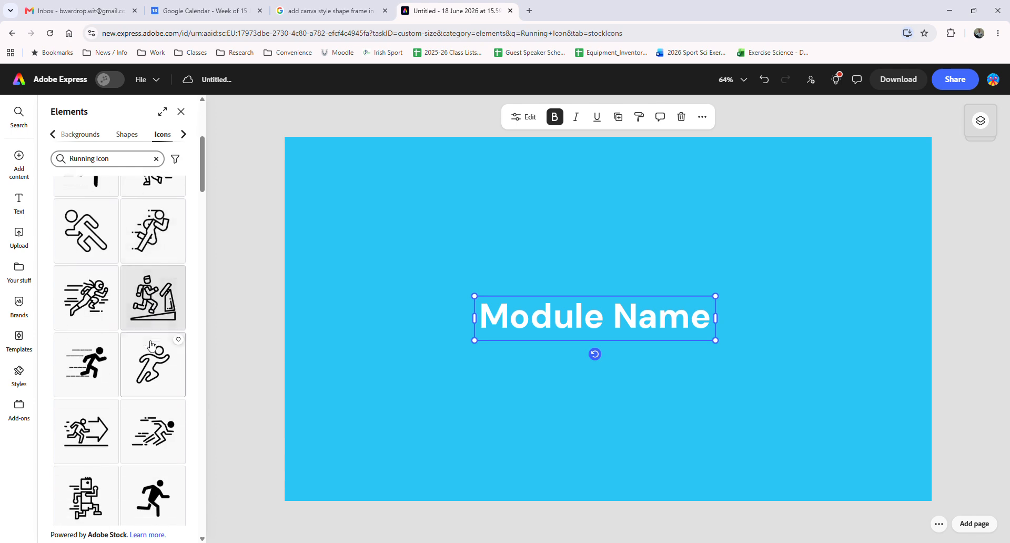
scroll(151, 345, down, 15)
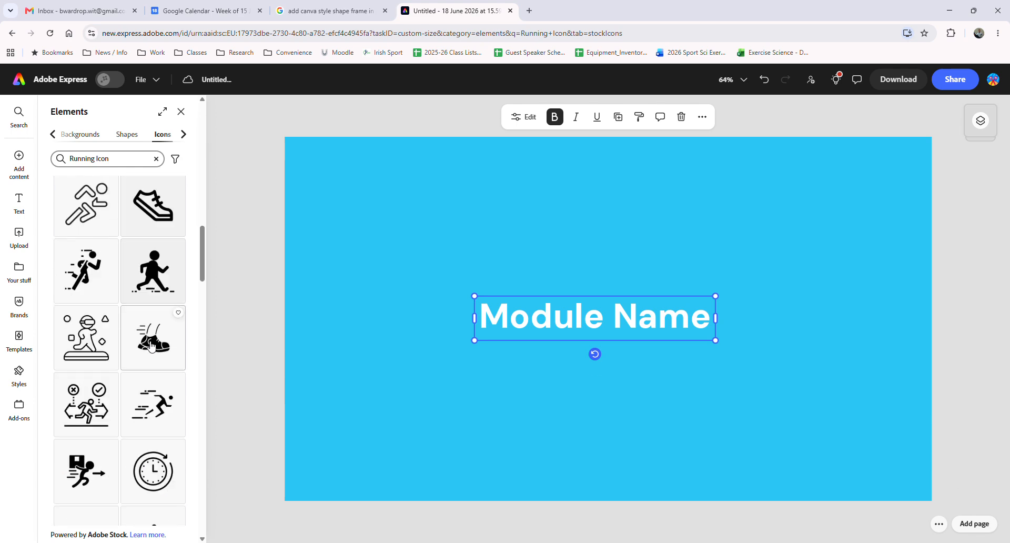
scroll(153, 348, up, 20)
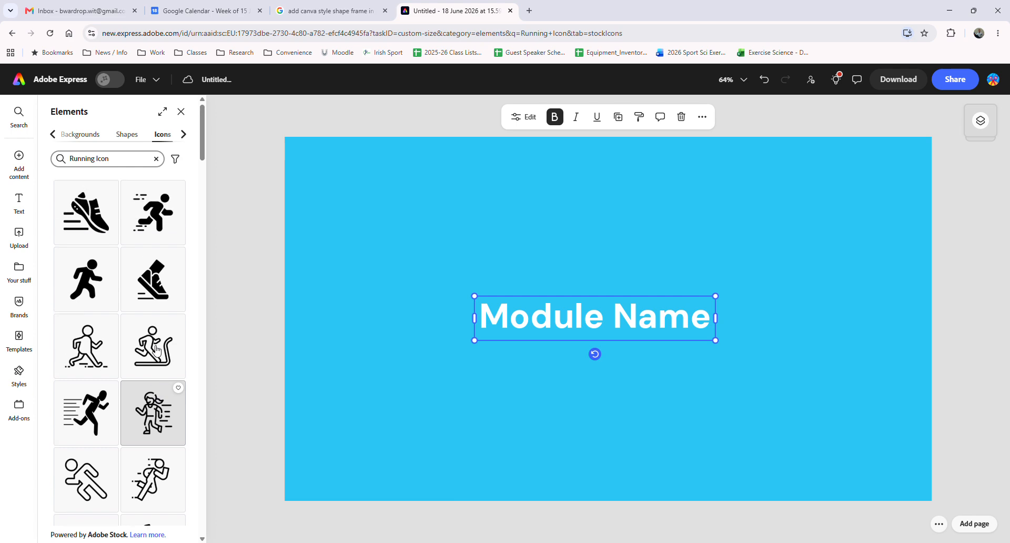
scroll(157, 350, down, 4)
click(157, 352)
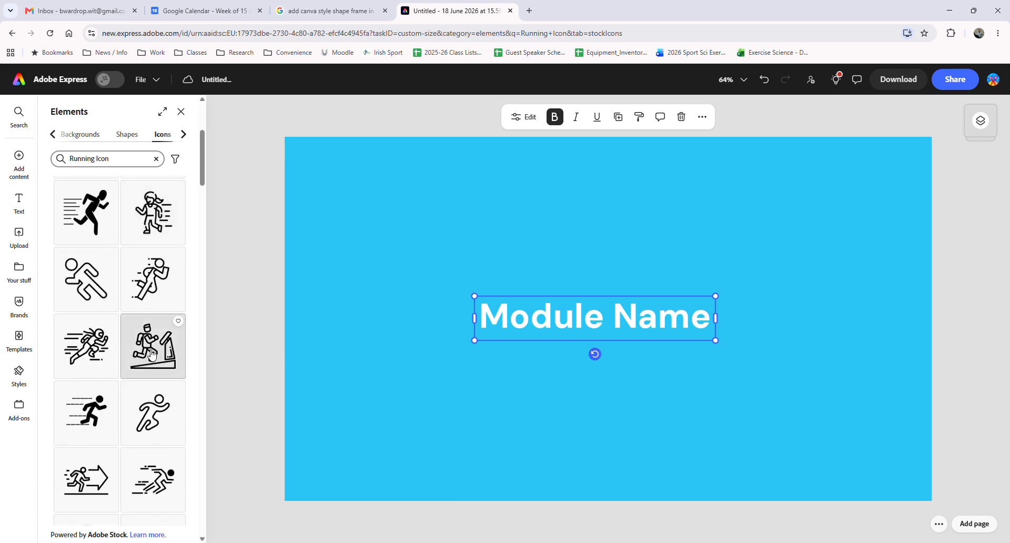
- Shift the "Module Name" text to the left and place the treadmill runner icon directly after it
drag(609, 376, 747, 371)
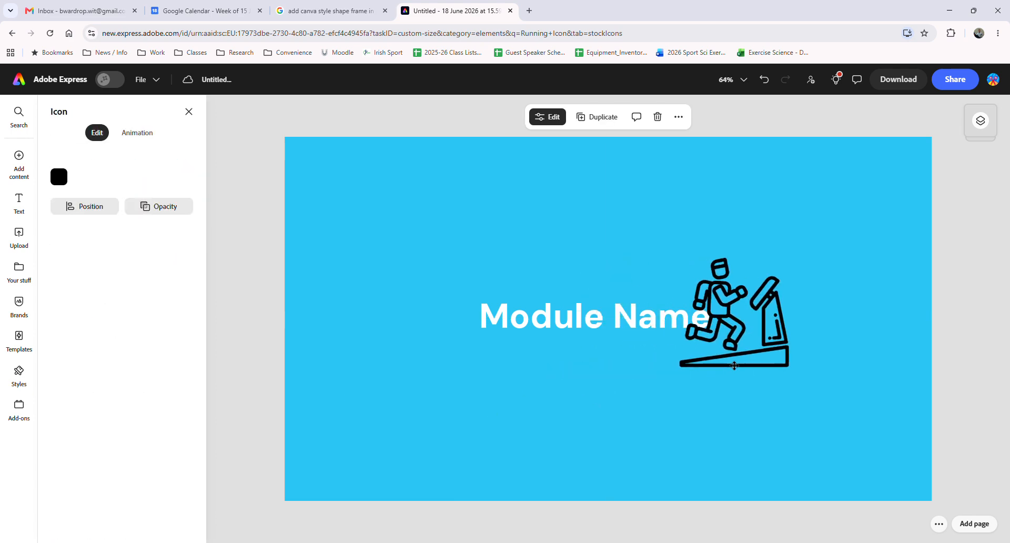
drag(613, 331, 555, 327)
drag(732, 338, 696, 333)
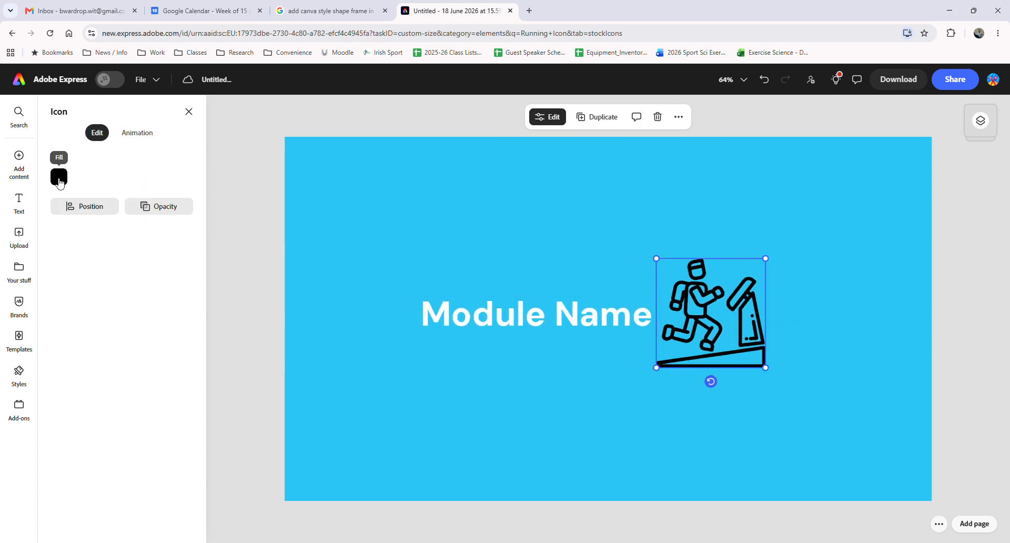
- Fill the treadmill runner icon with the magenta-purple swatch of the DSES brand palette
click(59, 177)
click(178, 235)
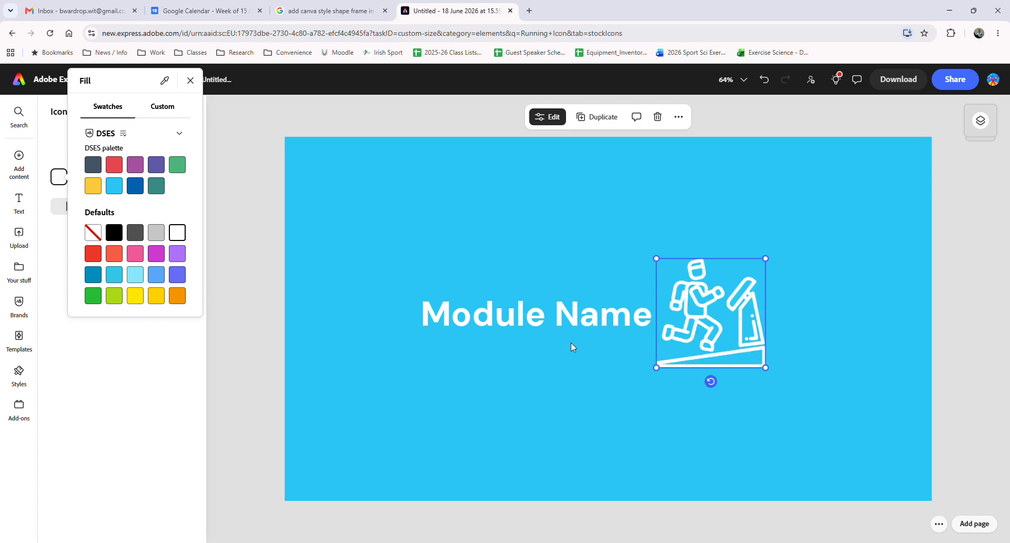
click(138, 170)
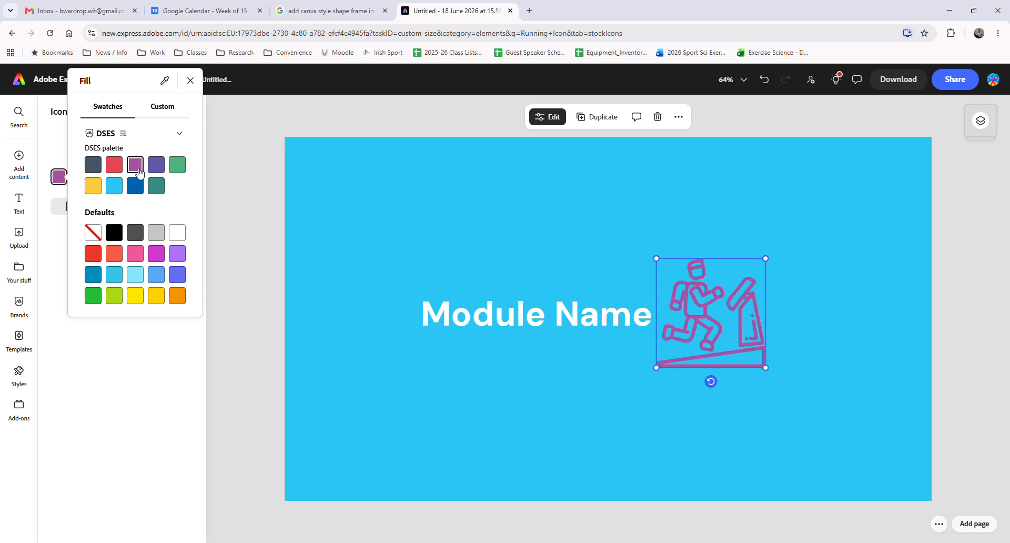
- Colour the "Module Name" text with the same magenta-purple DSES palette swatch as the icon
click(511, 311)
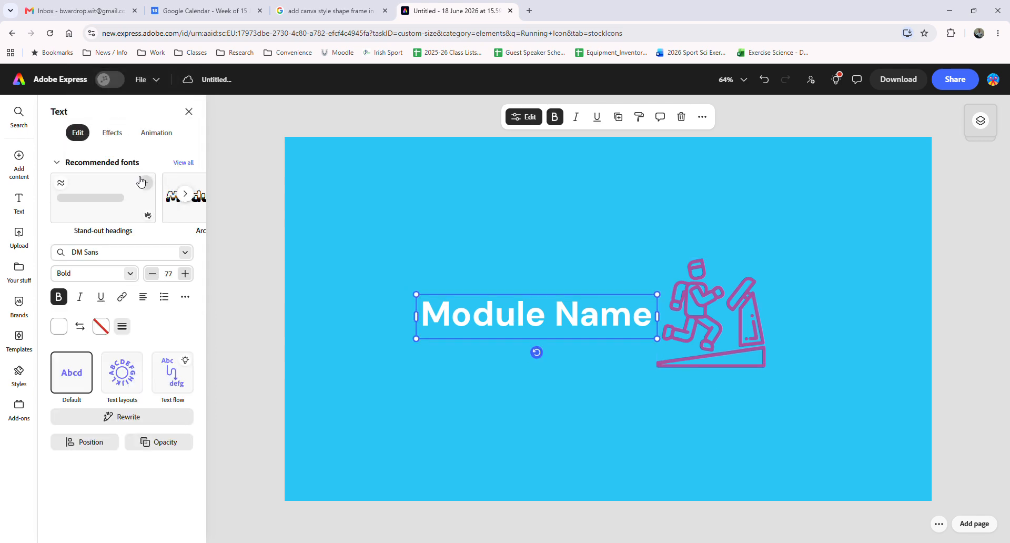
click(59, 326)
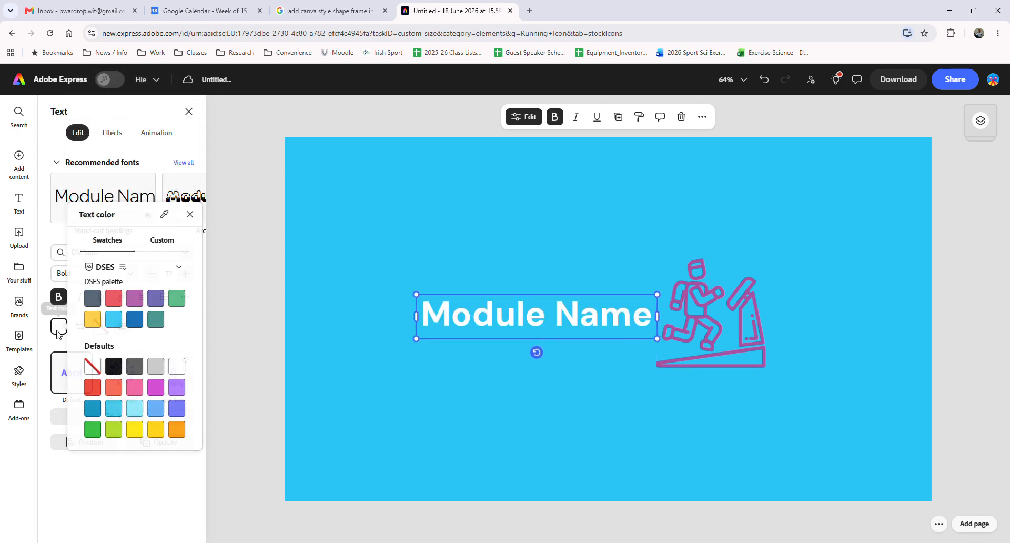
click(135, 299)
click(364, 423)
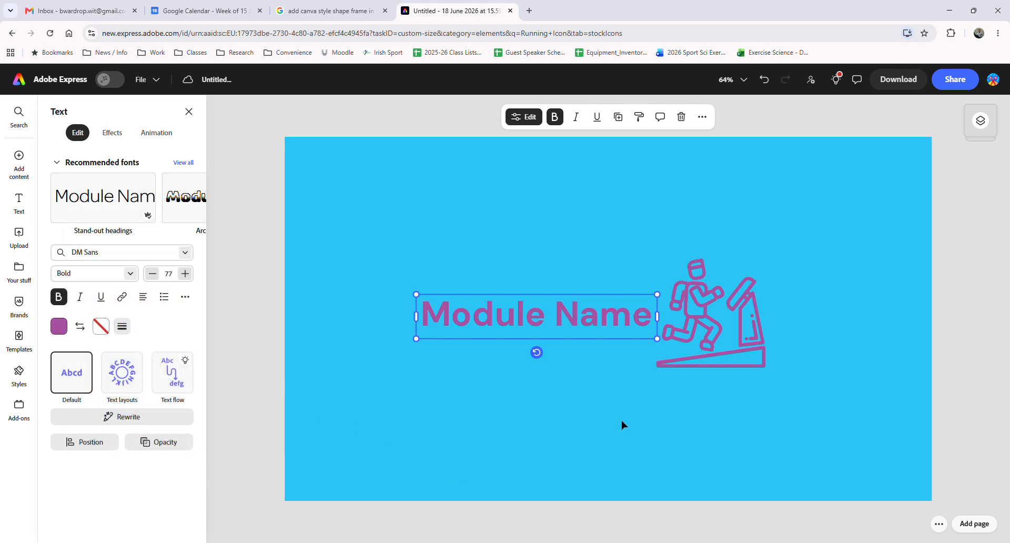
click(663, 408)
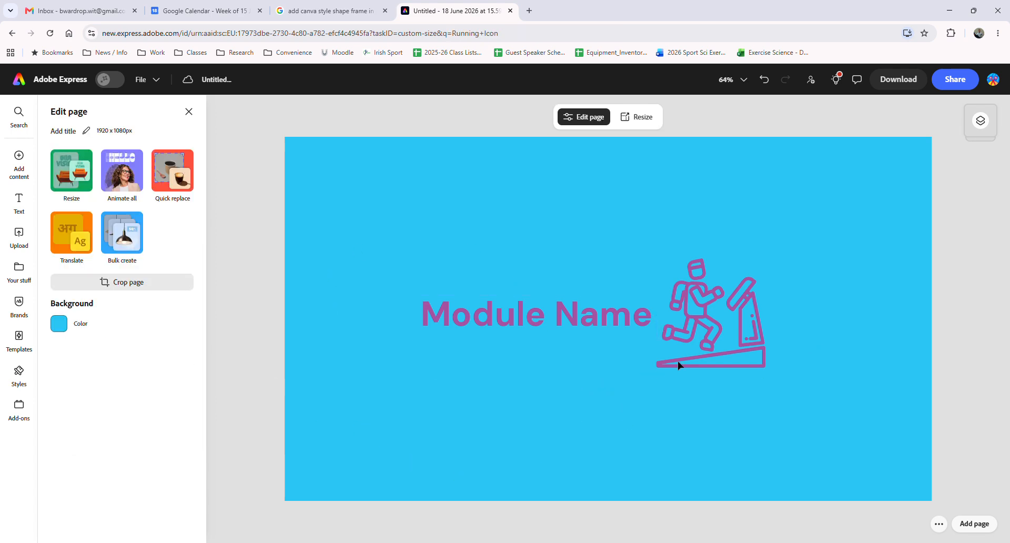
- Select the module name text and runner icon together and move them to the centre of the page
click(585, 314)
shift+click(714, 326)
mouse_move(718, 324)
mouse_down()
mouse_move(741, 326)
mouse_move(733, 332)
mouse_up()
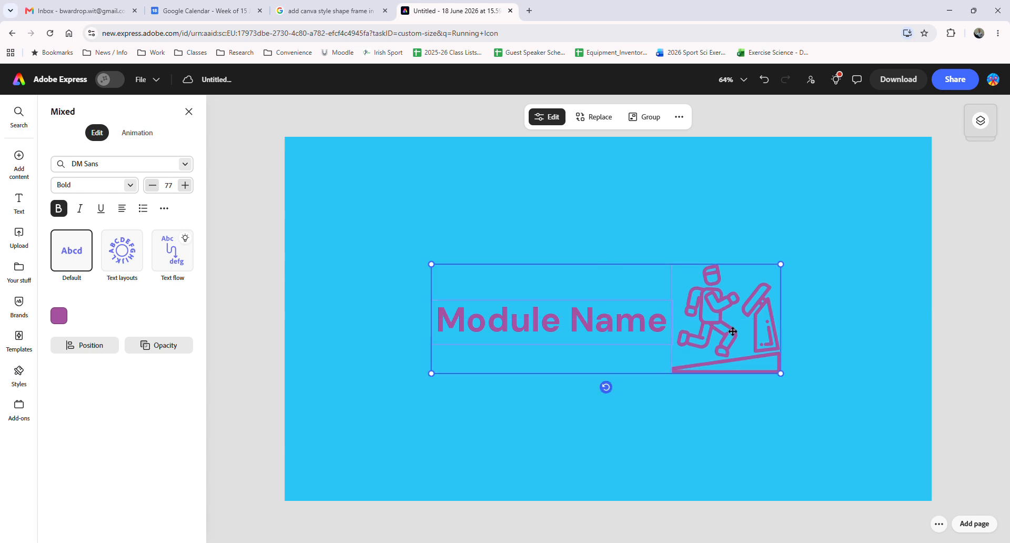
click(622, 406)
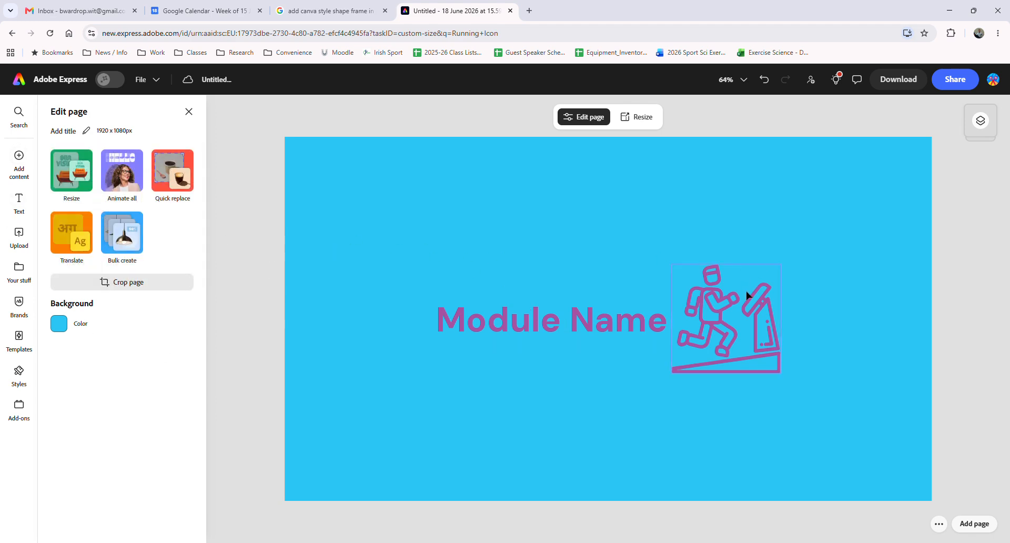
- Add the arch outline from the shape library and place it over the start of the module name
mouse_move(19, 159)
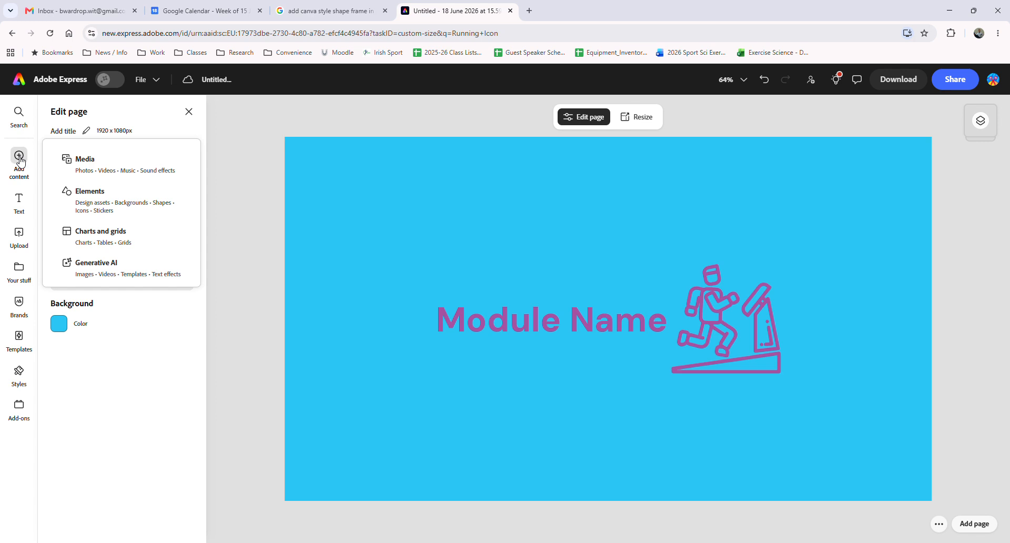
click(79, 196)
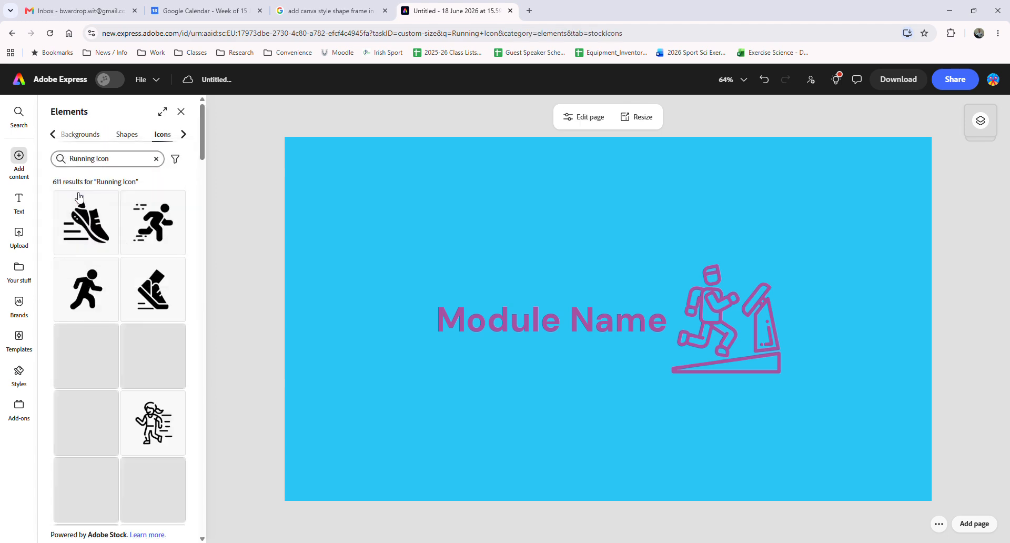
click(125, 140)
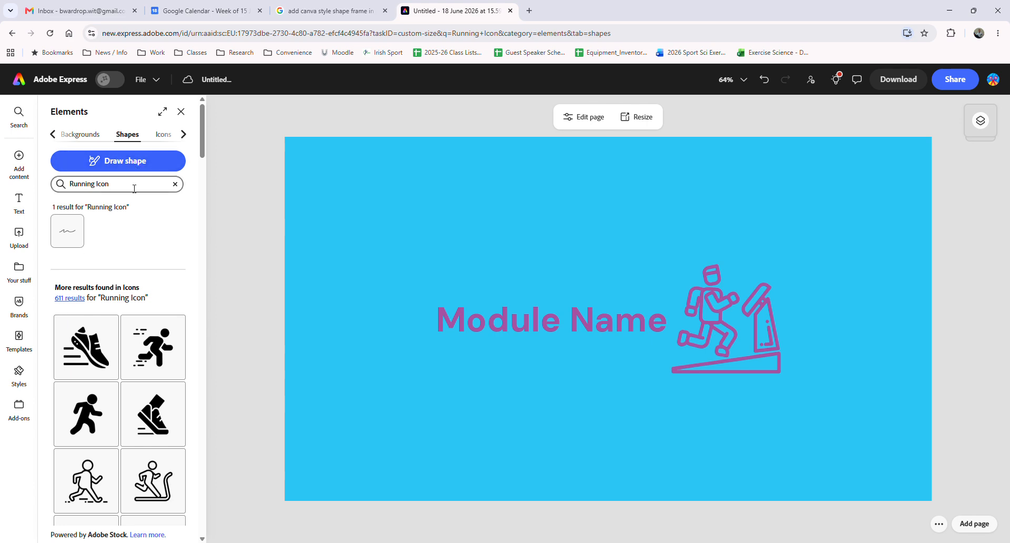
click(176, 184)
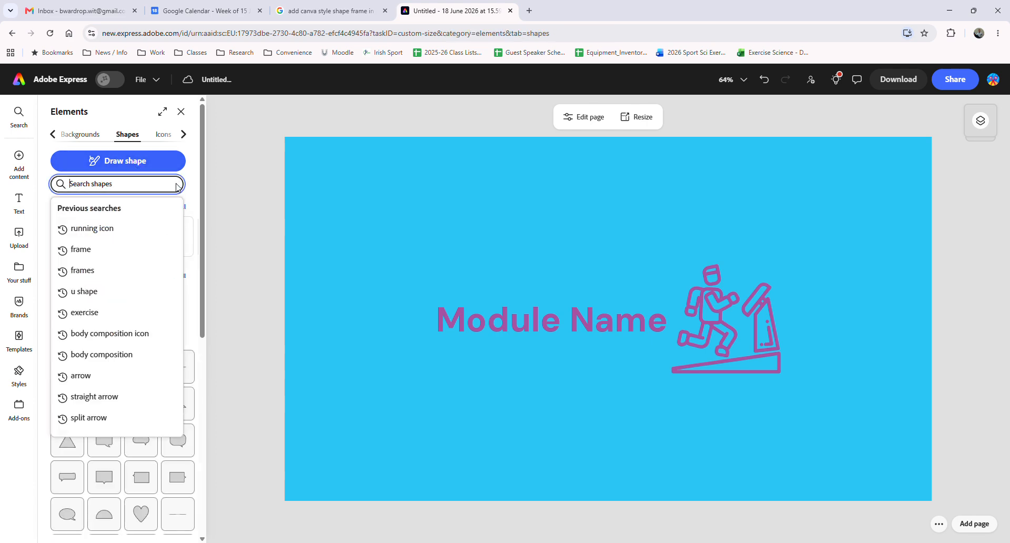
click(199, 223)
scroll(157, 323, down, 6)
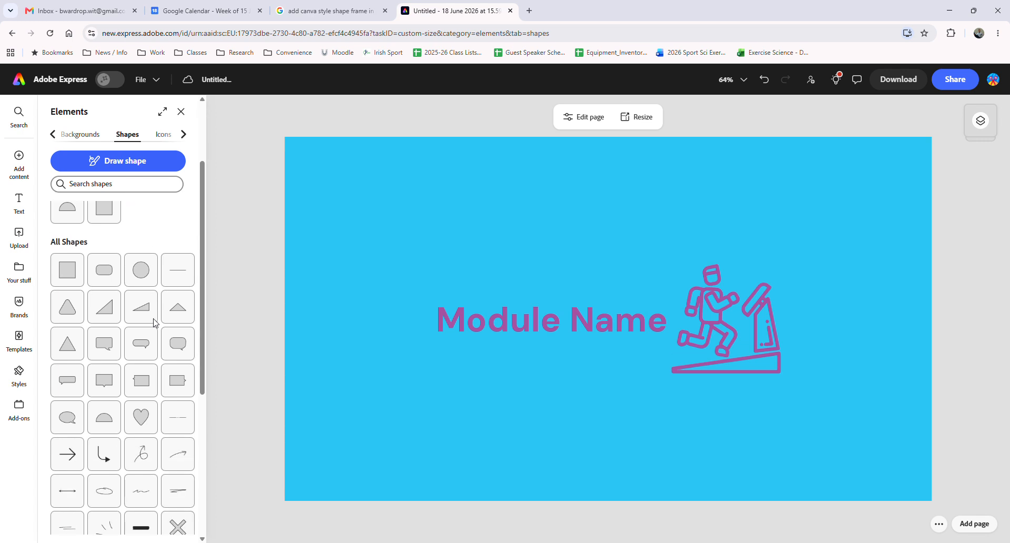
scroll(147, 352, down, 2)
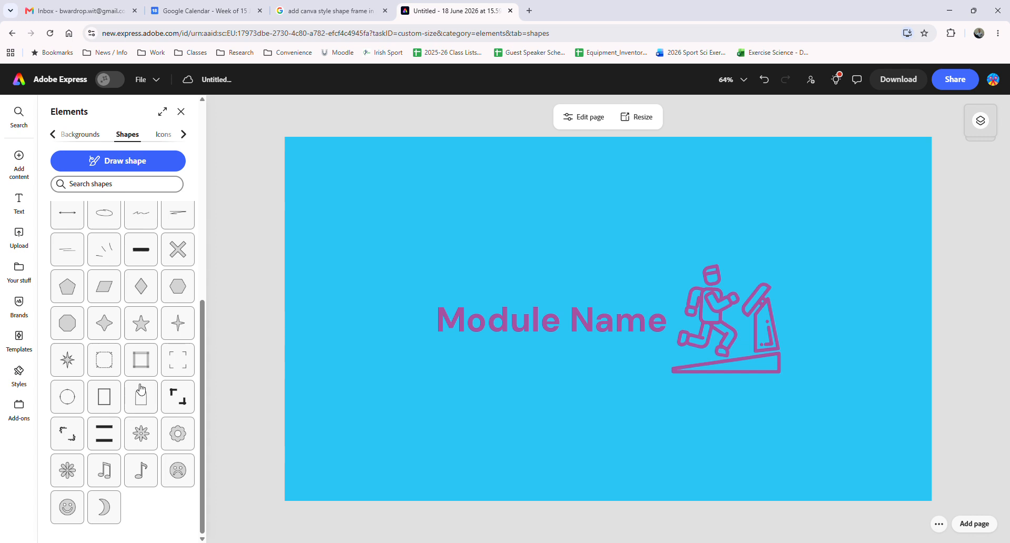
click(142, 406)
drag(582, 361, 393, 324)
drag(400, 345, 423, 354)
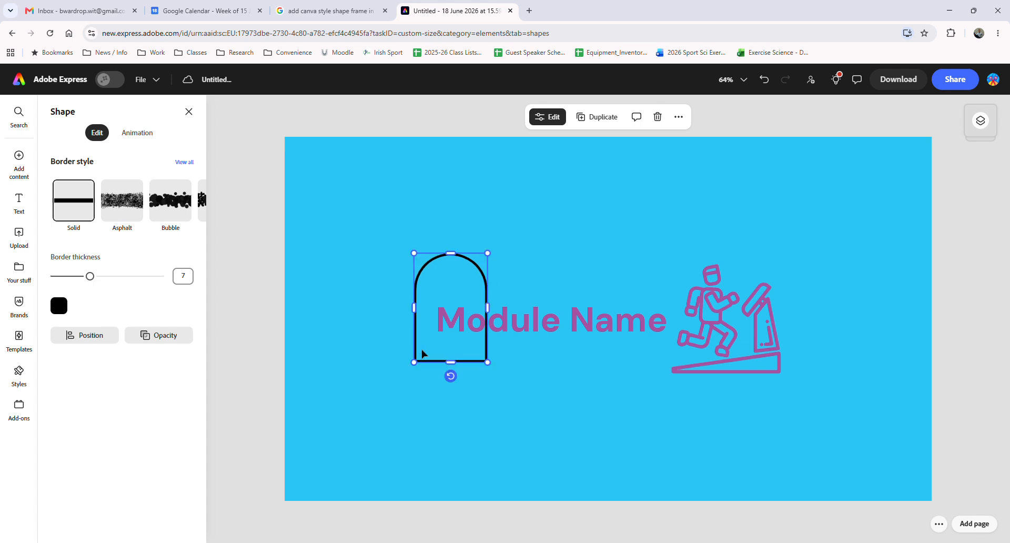
- Delete the arch outline from the page
click(158, 335)
click(236, 377)
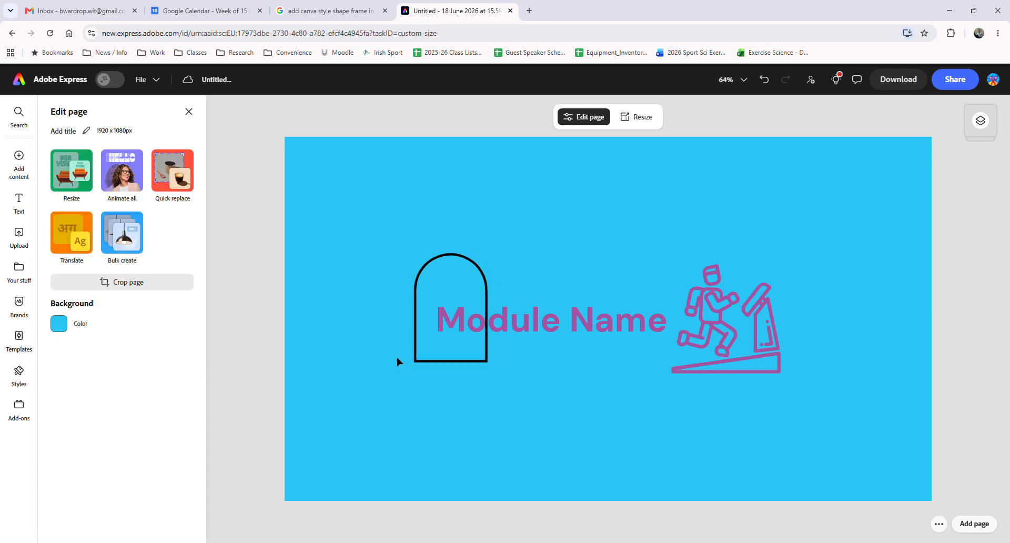
click(420, 289)
key(Delete)
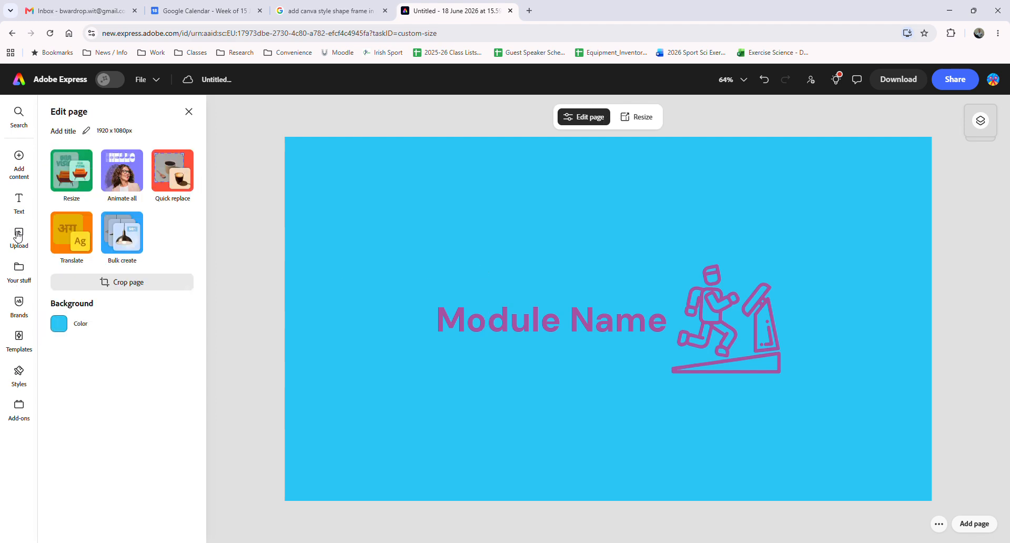
- Add a square shape and place it against the top edge of the page above the module name
mouse_move(28, 179)
click(112, 196)
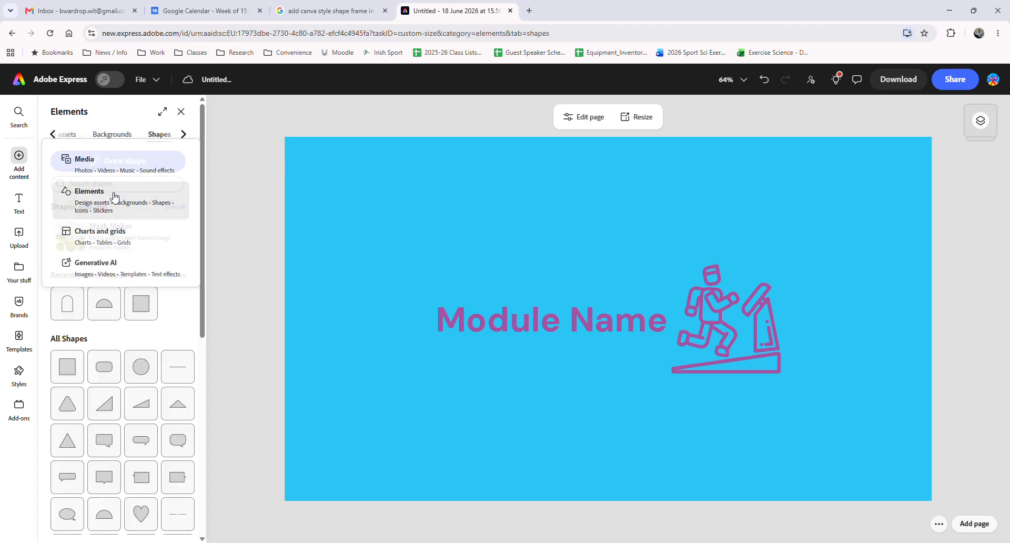
drag(140, 306, 580, 173)
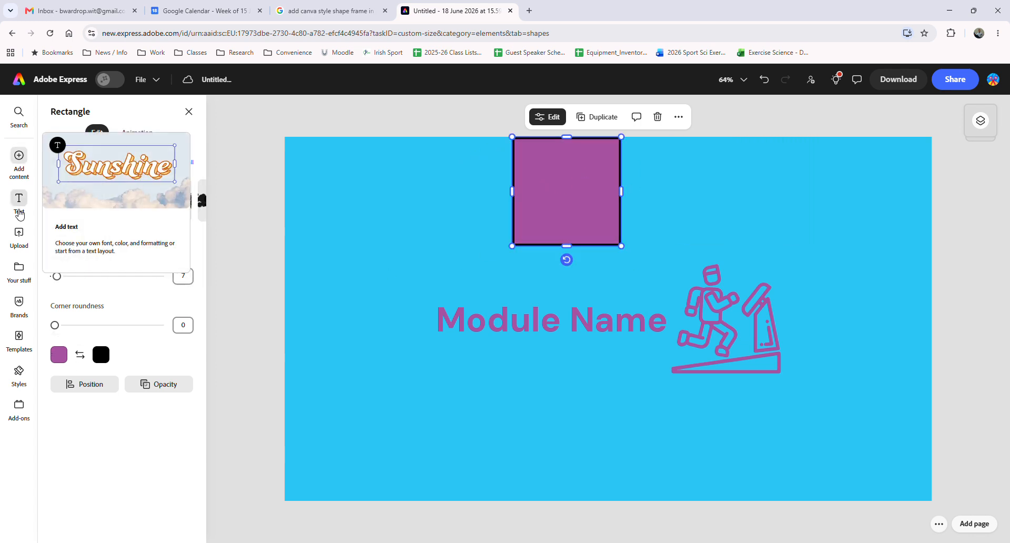
- Add a half circle, turn it upside down and resize it to the square's width directly beneath the square
mouse_move(18, 157)
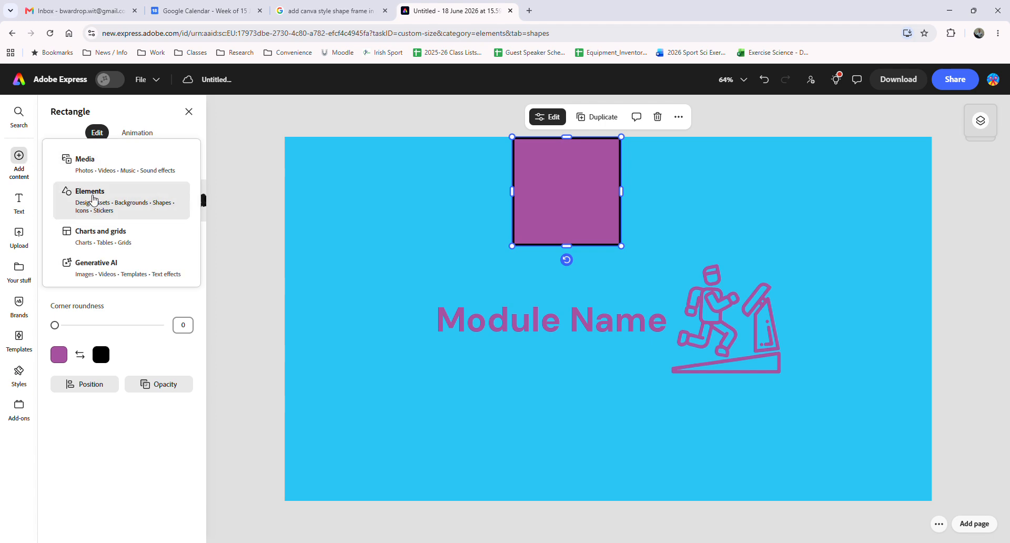
click(95, 196)
click(141, 304)
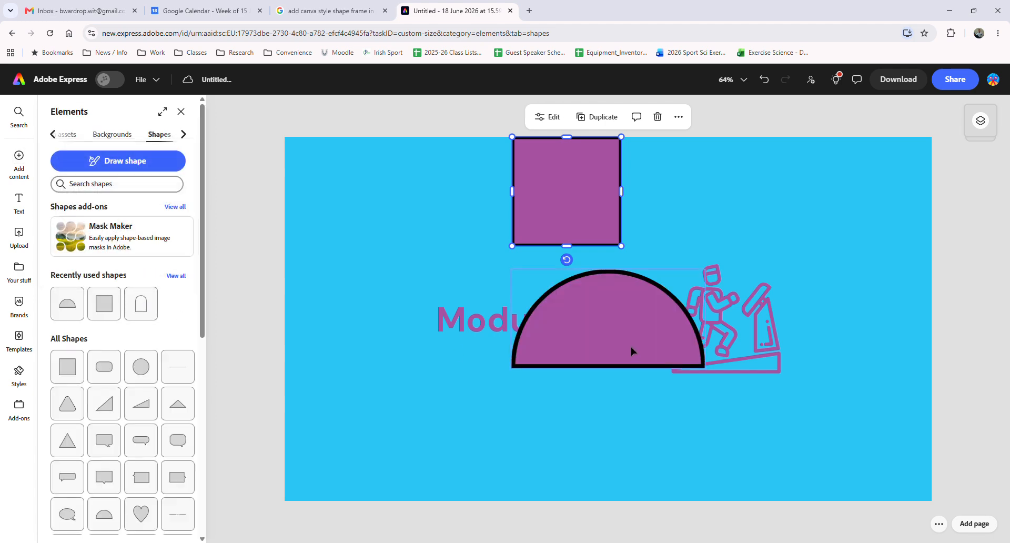
click(673, 350)
drag(609, 382, 605, 208)
drag(569, 293, 569, 273)
drag(709, 346, 625, 303)
click(646, 287)
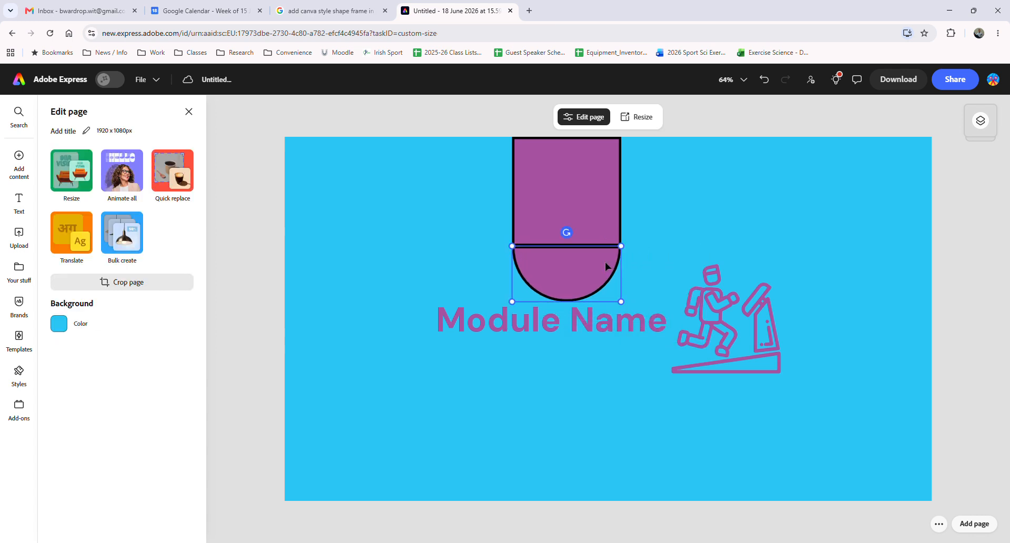
- Nudge the half circle up so its straight border overlaps the square's bottom border, and check the alignment up close
click(605, 261)
drag(605, 262, 605, 259)
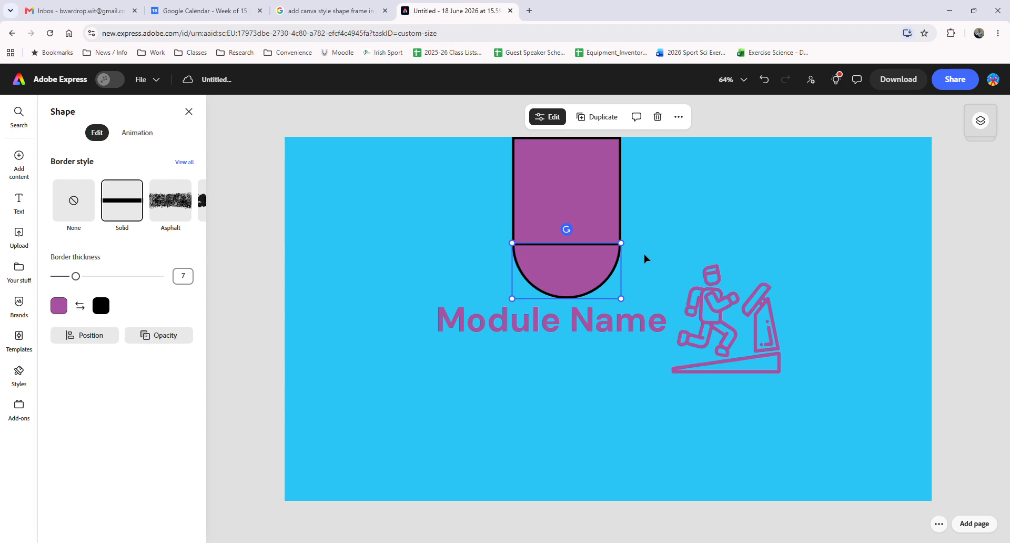
scroll(611, 321, up, 5)
scroll(492, 292, up, 3)
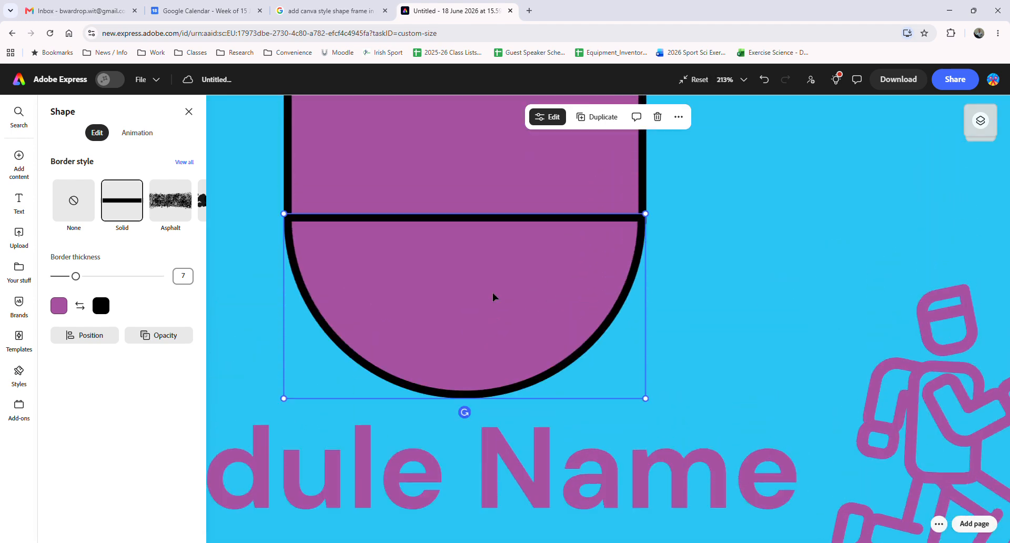
click(611, 251)
drag(643, 396, 647, 398)
click(746, 377)
- Select the square and half circle together and enlarge them slightly from their top-left corner
click(458, 217)
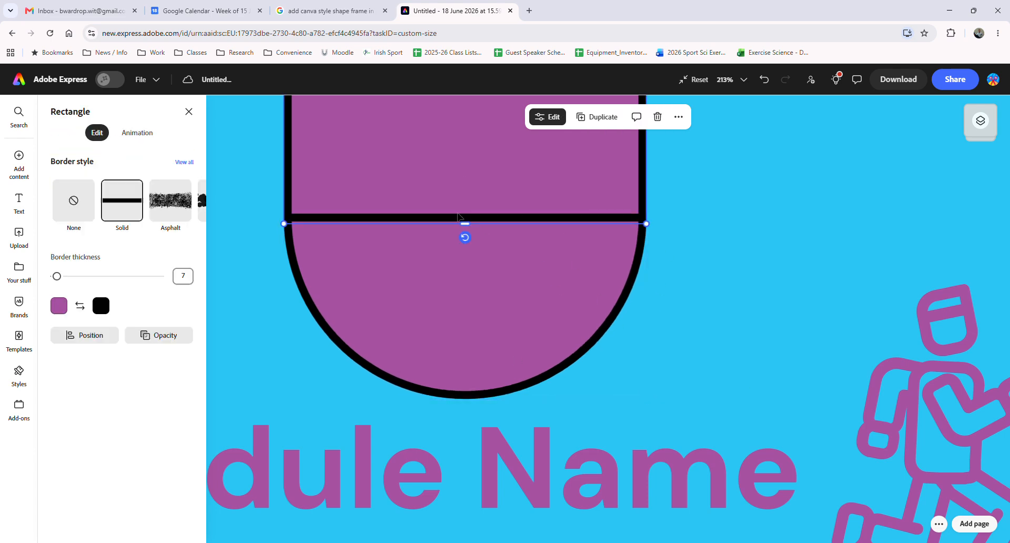
shift+click(457, 295)
scroll(740, 297, down, 1)
key(ctrl+0)
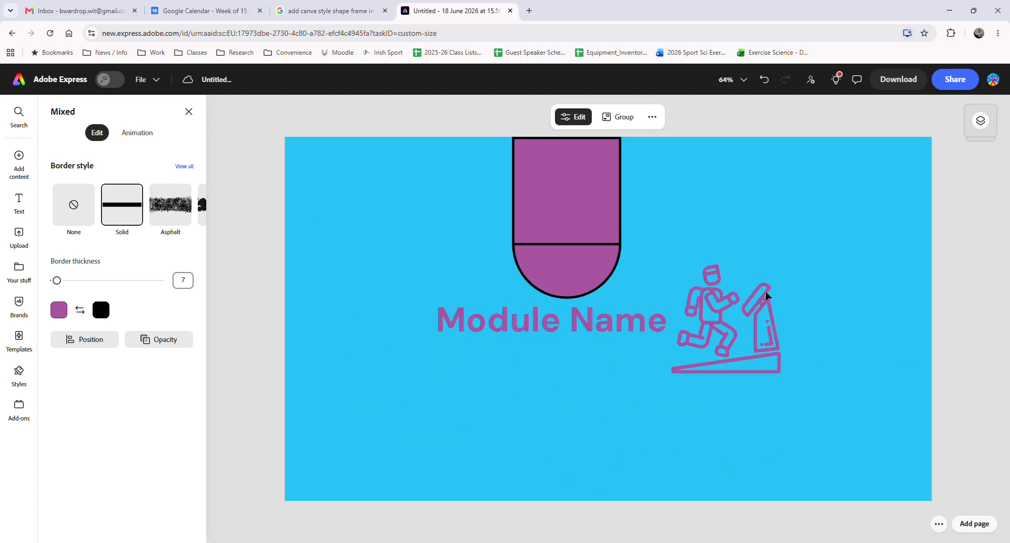
drag(621, 299, 637, 321)
click(665, 225)
- Remove the black borders from the square and the half circle
click(565, 211)
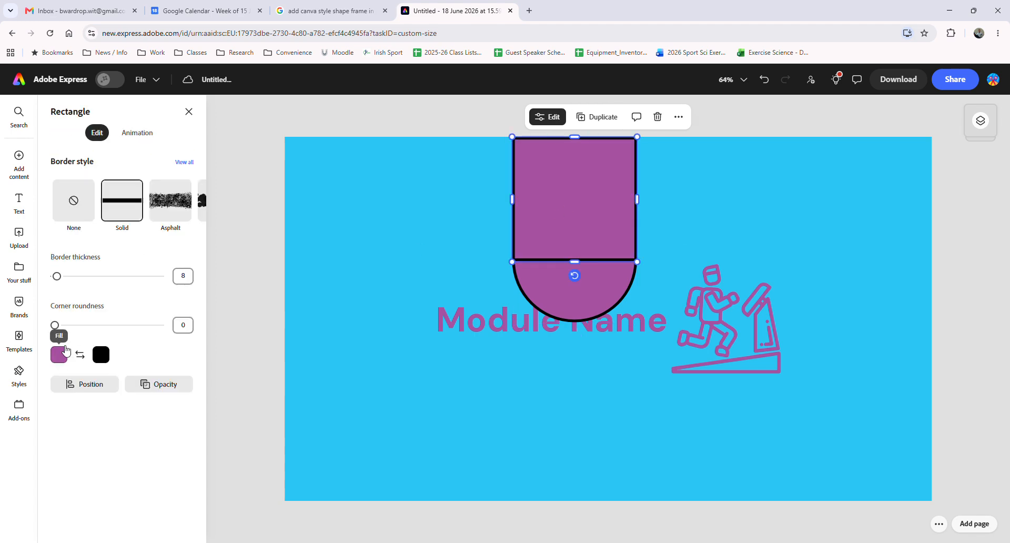
click(101, 355)
click(135, 350)
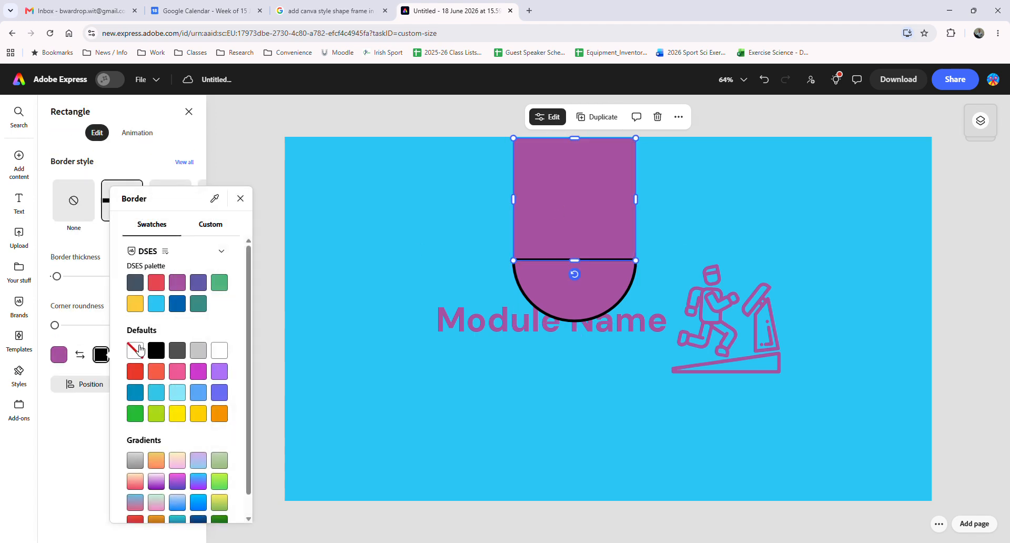
click(548, 284)
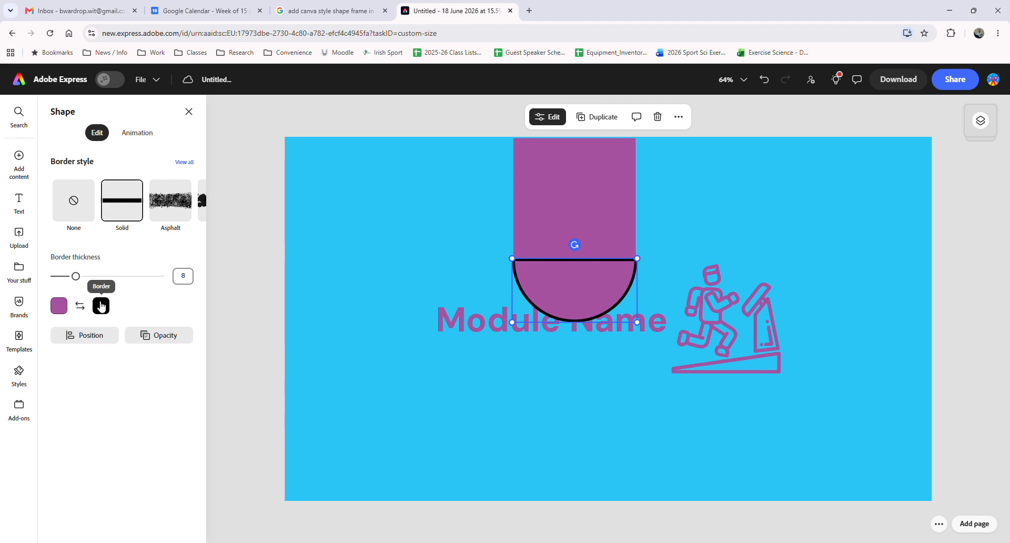
click(101, 306)
click(136, 301)
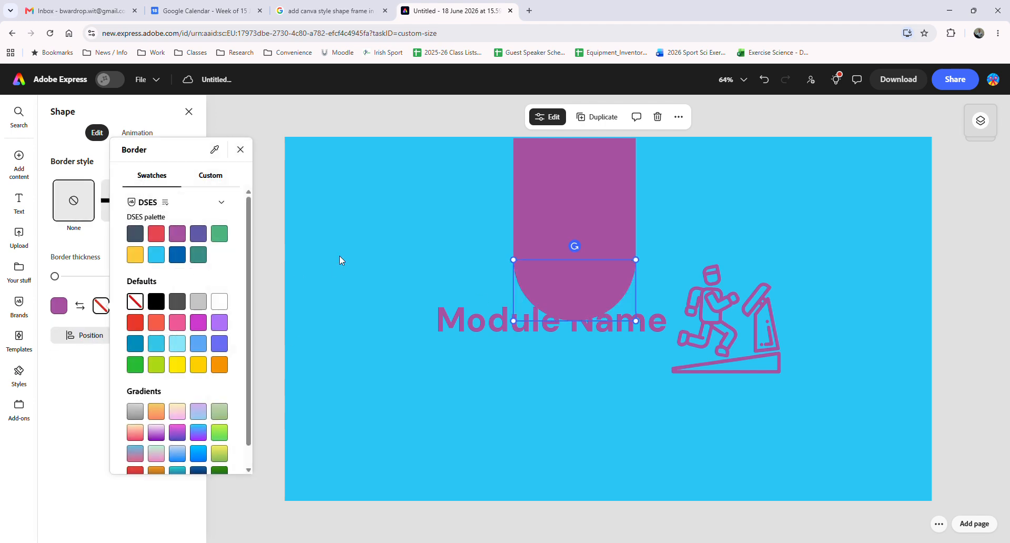
click(421, 258)
click(730, 205)
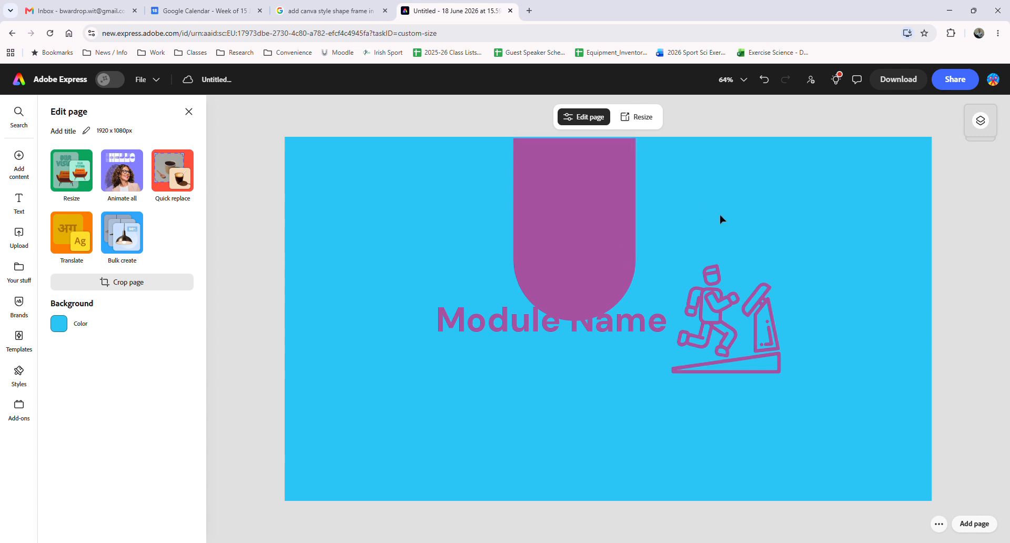
- Select the square and half circle together and change their fill to white
click(602, 223)
shift+click(596, 281)
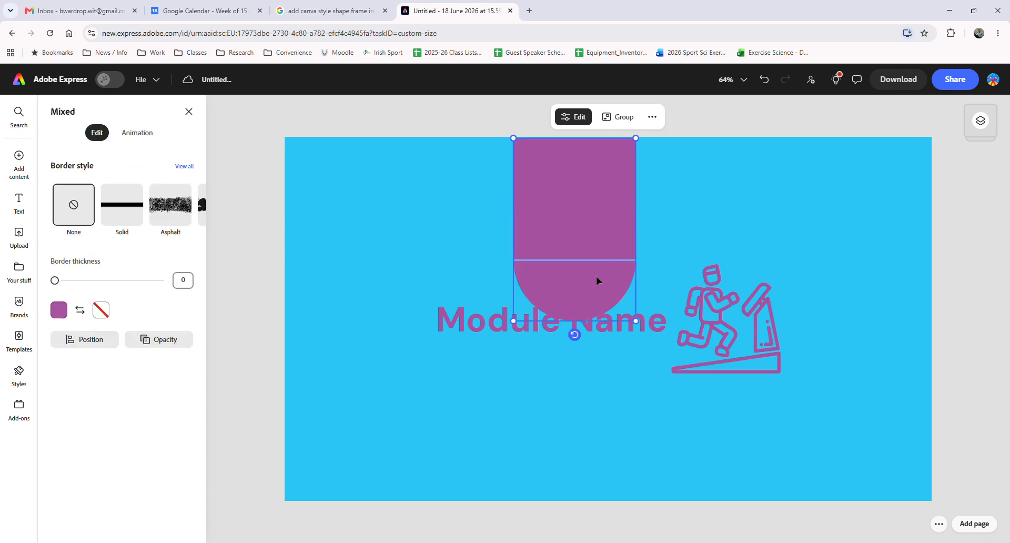
click(59, 310)
click(183, 306)
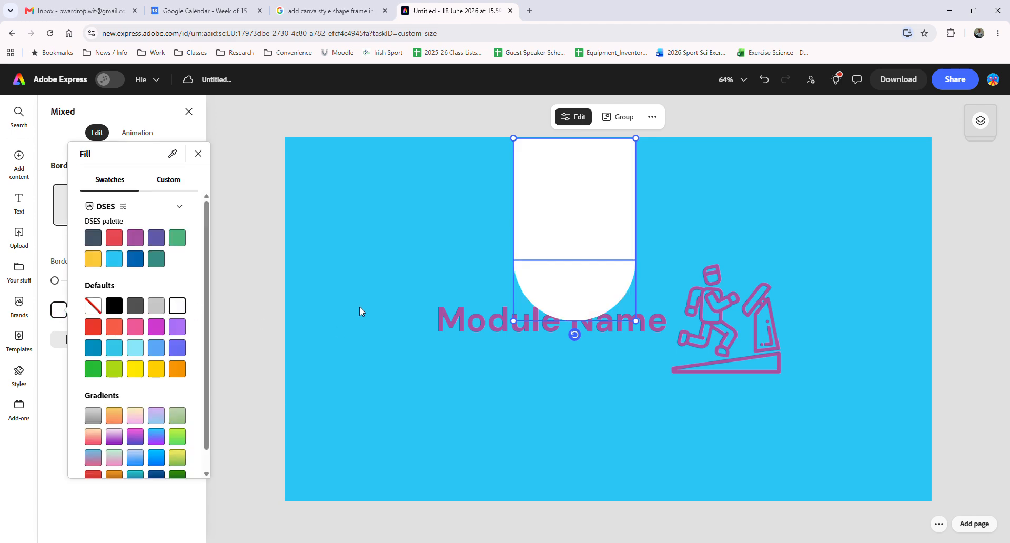
click(473, 242)
click(473, 242)
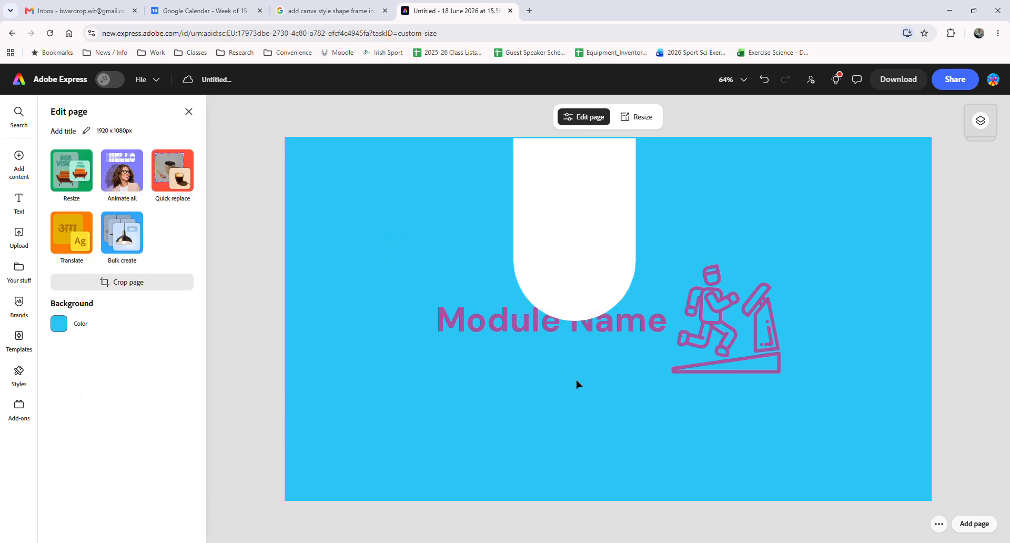
- Move the white square and half circle over the runner icon, enlarge them to surround it, and send them behind the icon
click(592, 295)
shift+click(590, 236)
drag(592, 238, 798, 234)
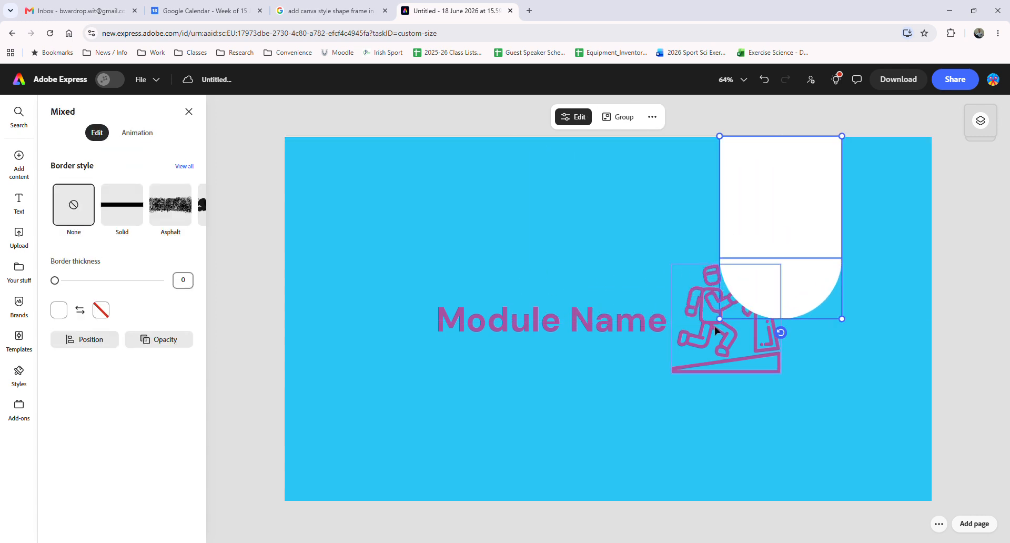
drag(720, 319, 620, 404)
right_click(725, 290)
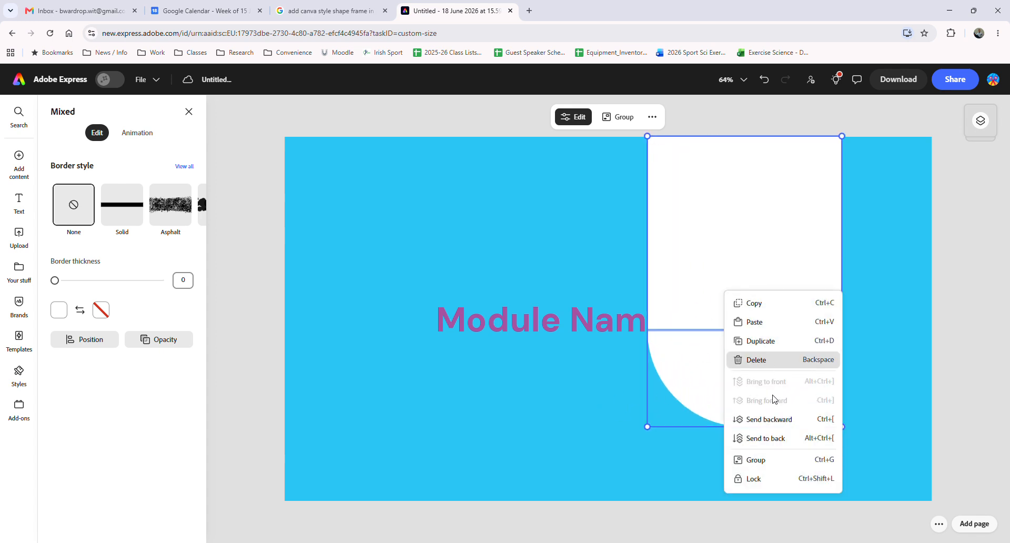
click(776, 418)
click(634, 372)
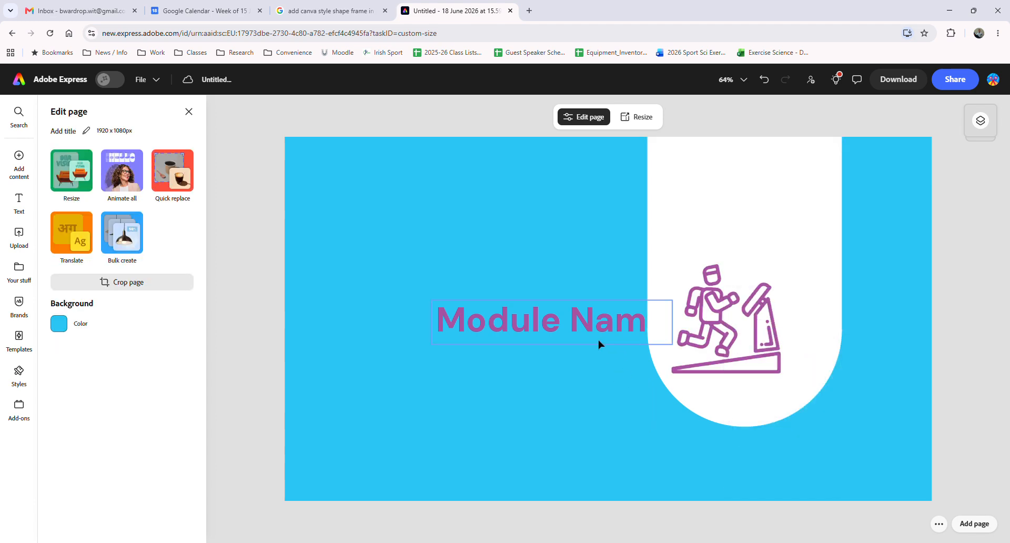
- Shift the module name left until it clears the white banner, and centre the runner icon horizontally within the banner
drag(600, 342, 564, 325)
click(696, 322)
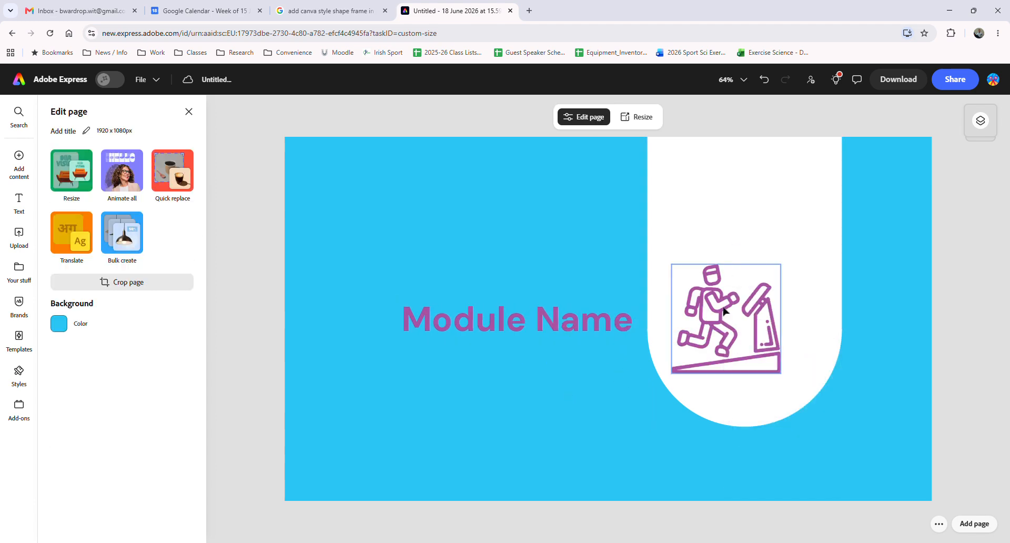
drag(720, 318, 739, 319)
click(625, 424)
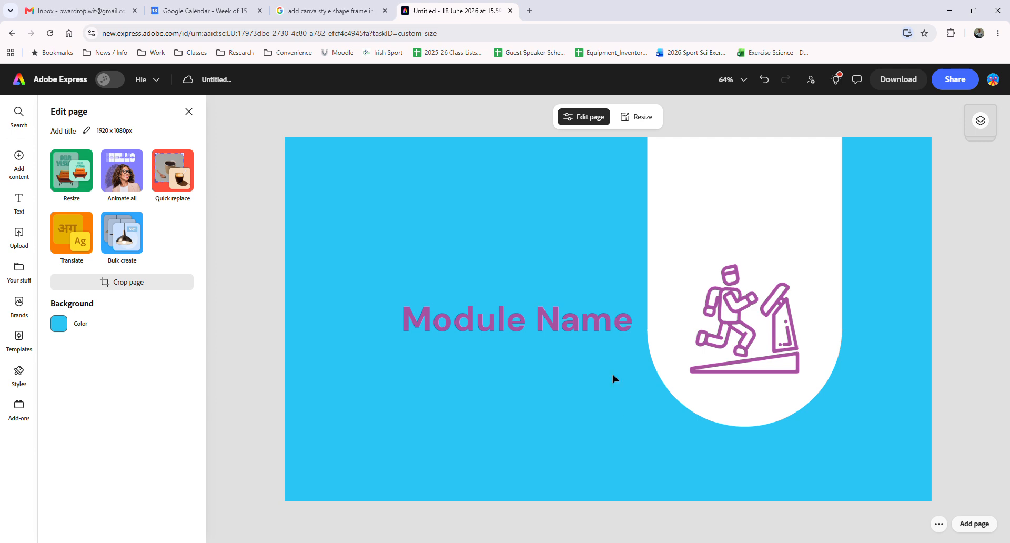
- Delete the runner icon, the white square and the white half circle from the page
click(738, 311)
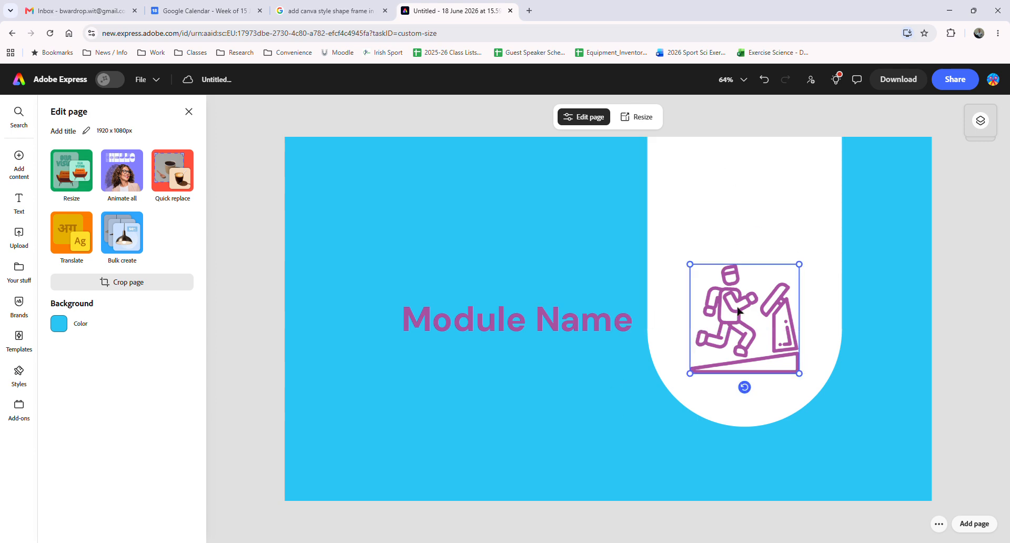
key(Delete)
click(739, 310)
key(Delete)
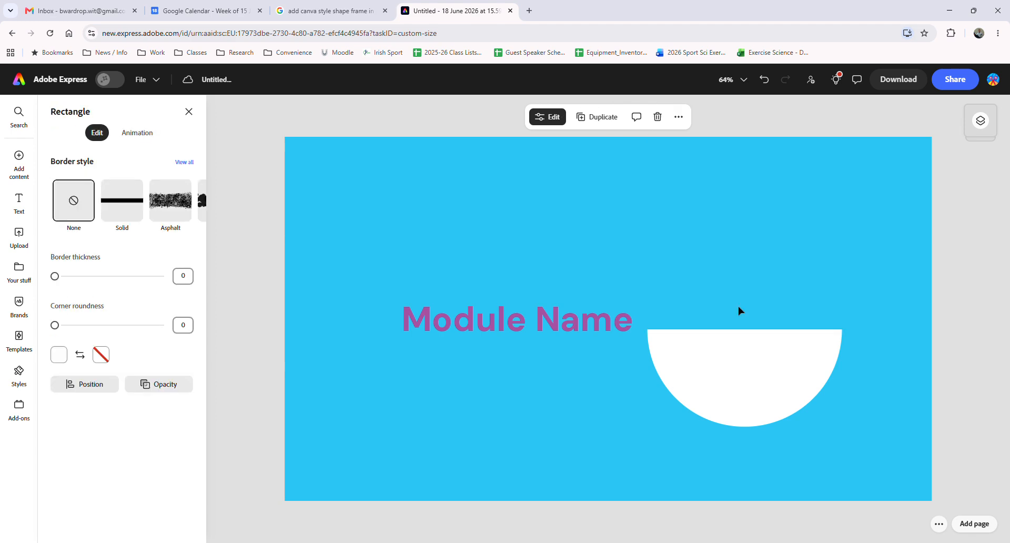
click(736, 347)
key(Delete)
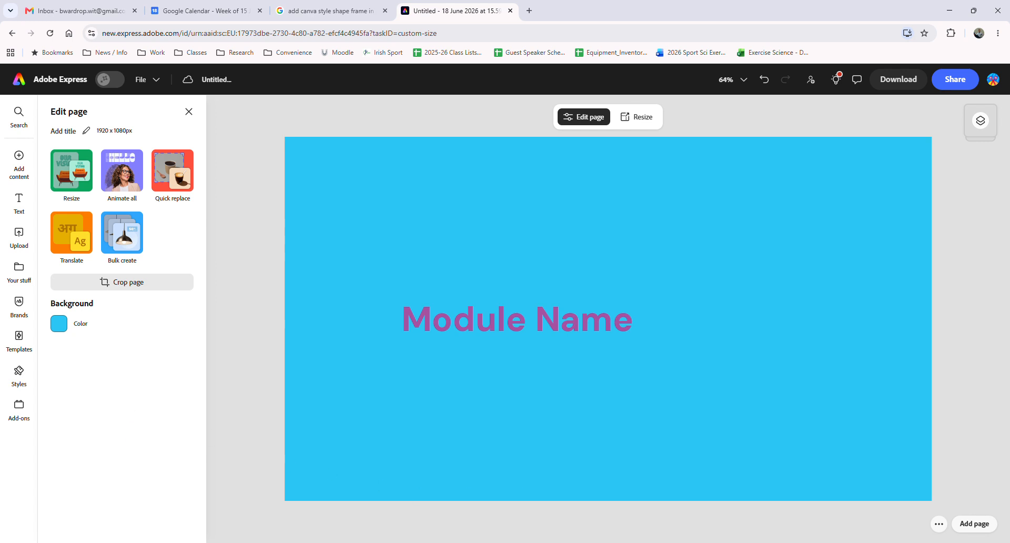
- Add the photo 400A0169ab from the 02 Miscellaneous folder and place it over the right half of the page
mouse_move(488, 542)
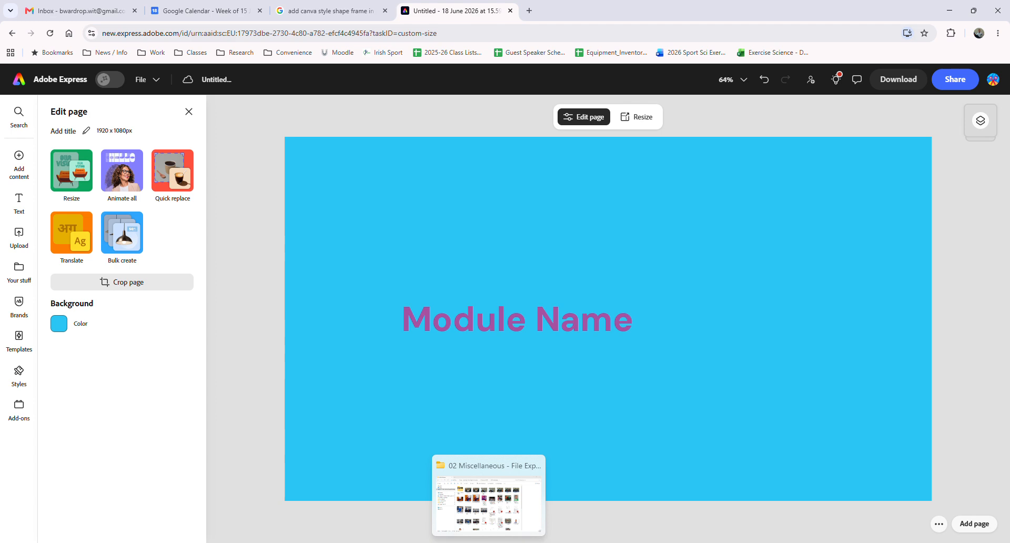
click(488, 504)
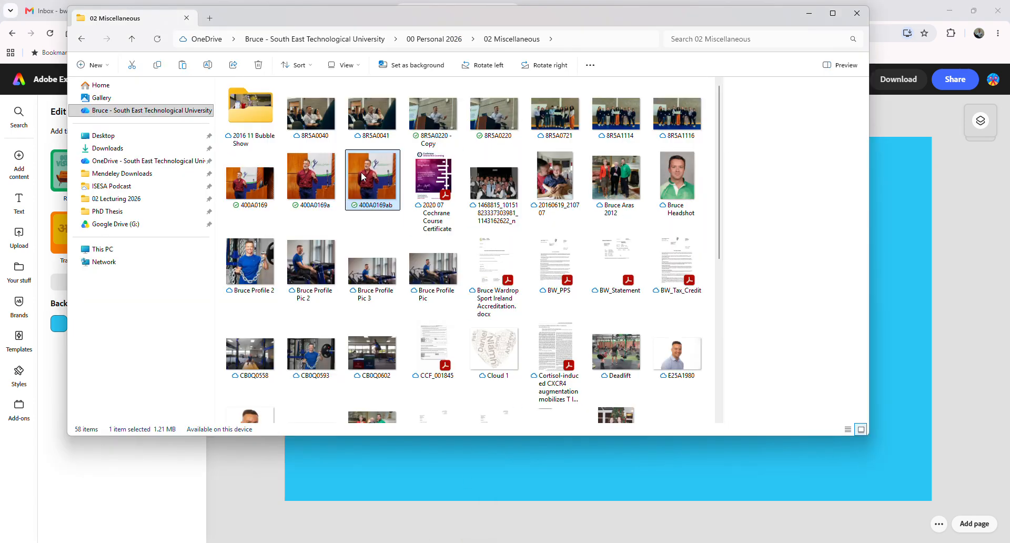
drag(363, 177, 734, 477)
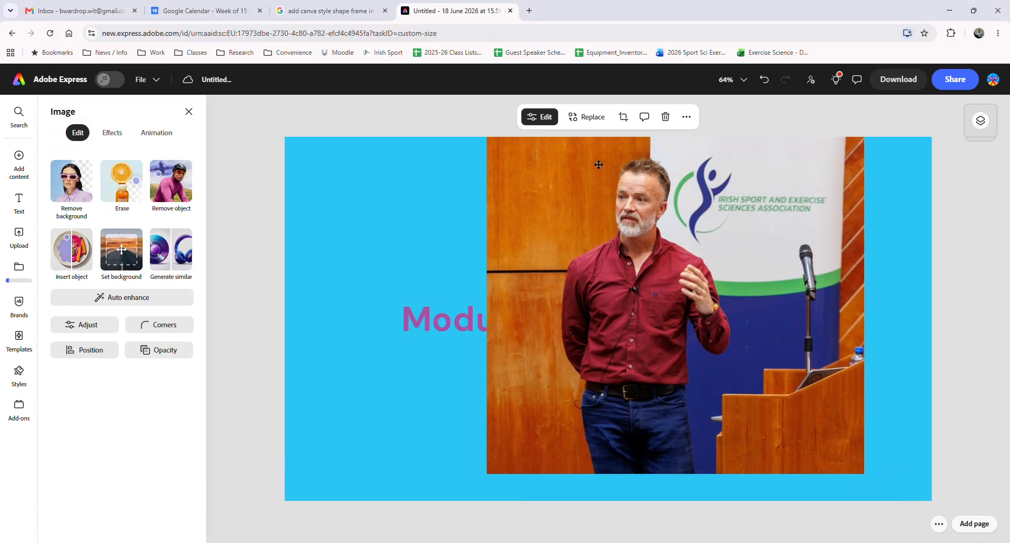
drag(599, 165, 630, 185)
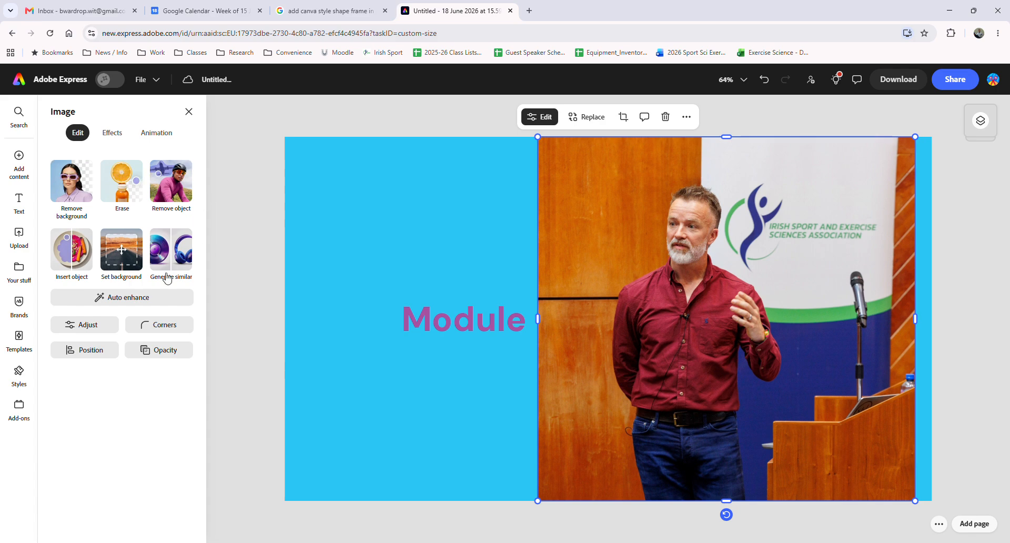
- Remove the photo's background, then scale down the cut-out figure and stand it on the page's bottom edge beside the module name
click(62, 189)
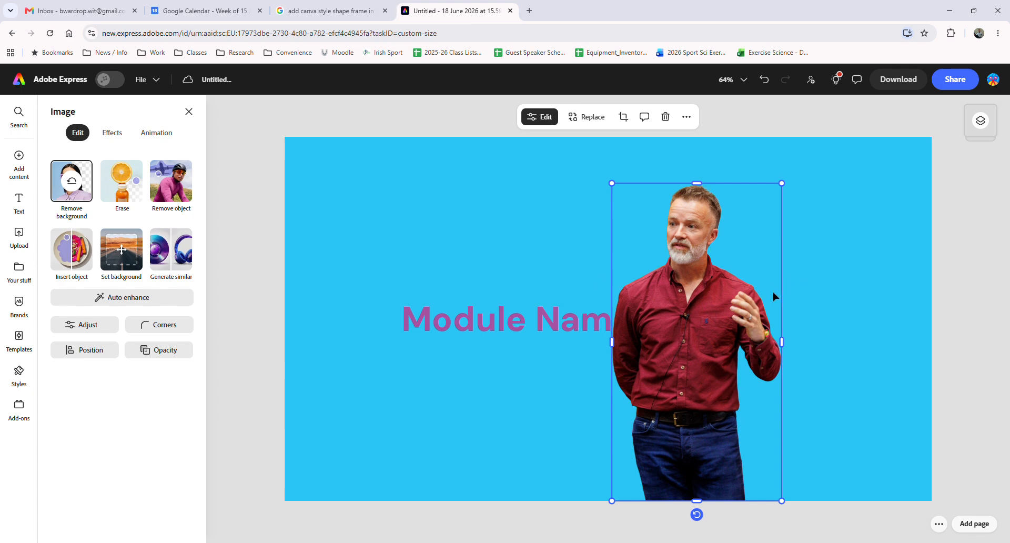
drag(712, 295, 737, 293)
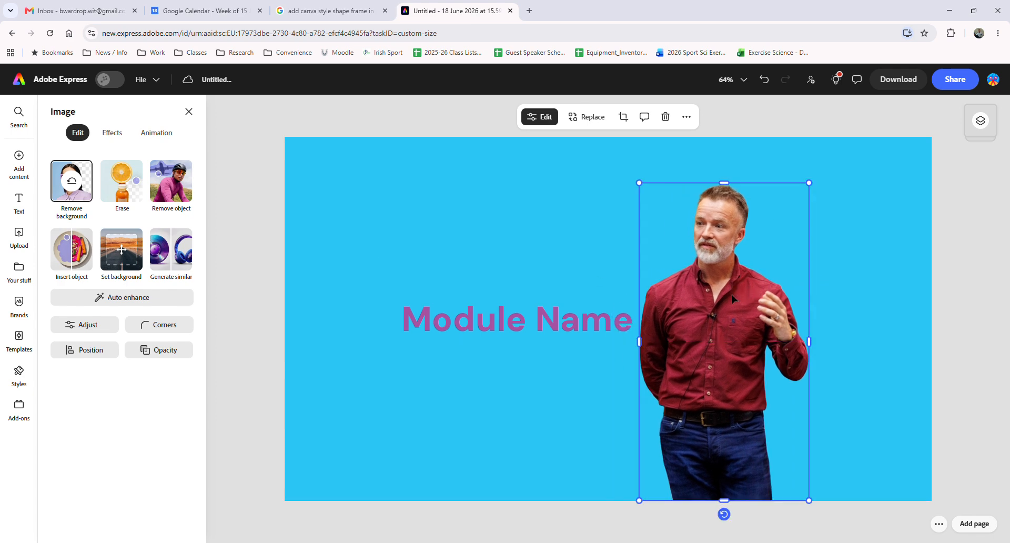
click(873, 364)
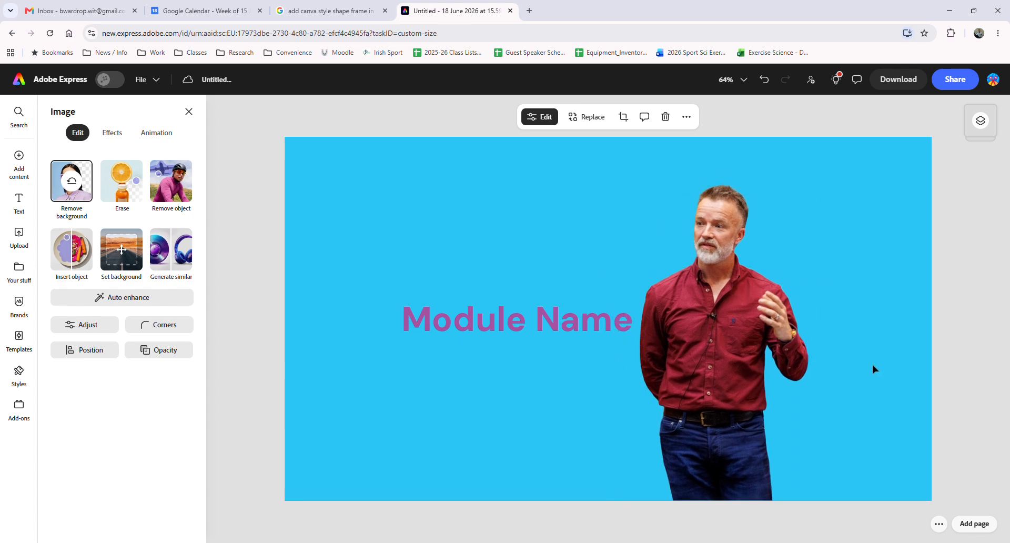
click(732, 288)
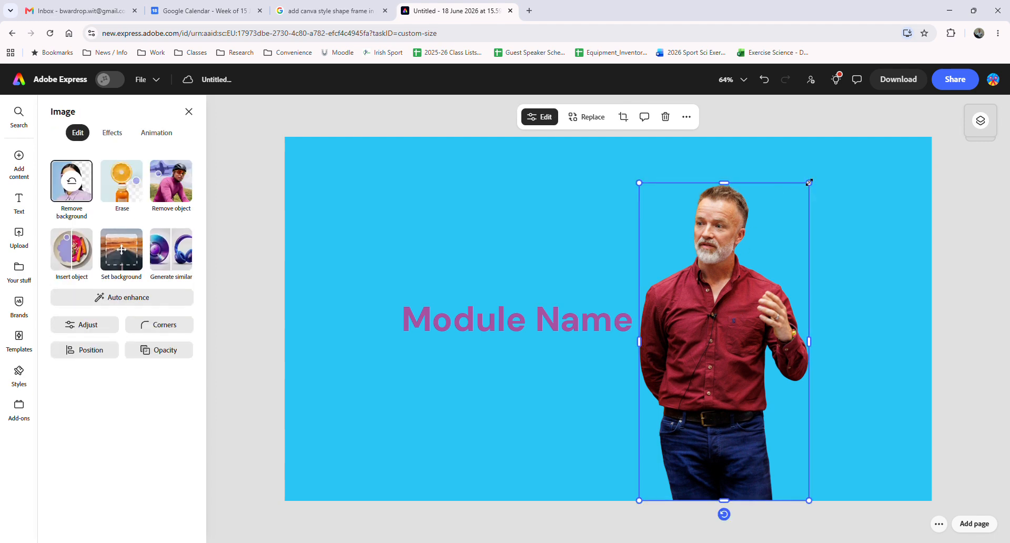
drag(809, 182, 777, 220)
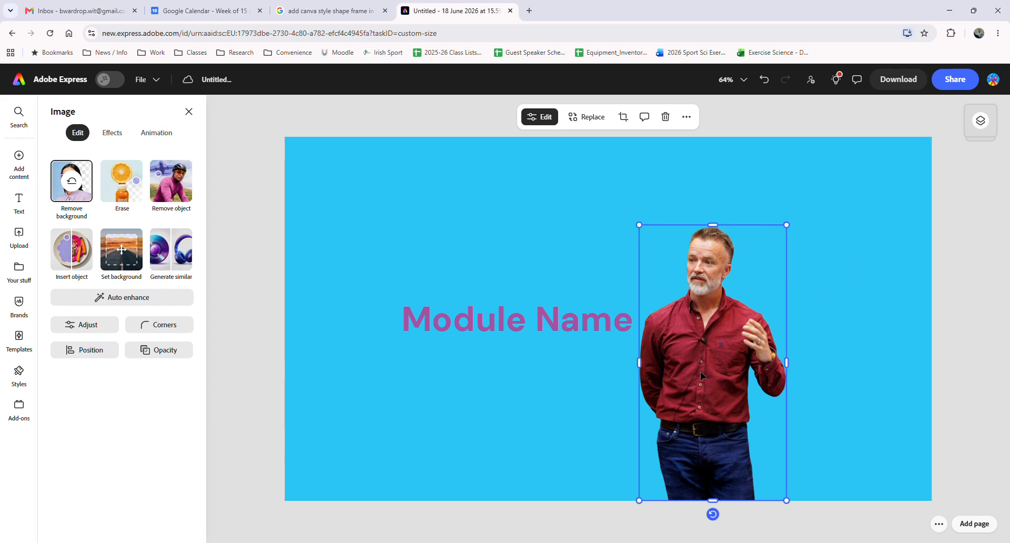
mouse_move(700, 374)
mouse_down()
mouse_move(715, 360)
mouse_move(703, 357)
mouse_up()
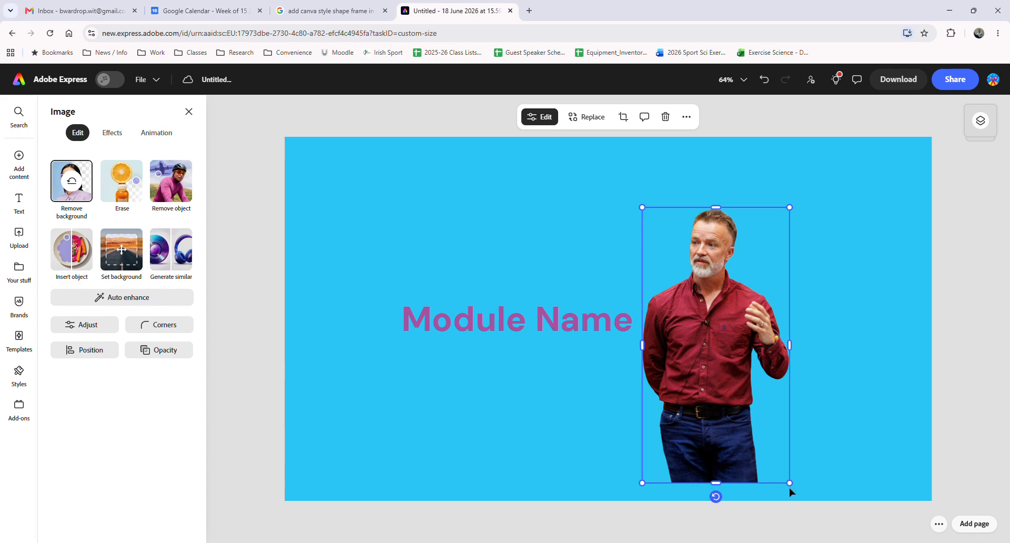
drag(789, 482, 801, 501)
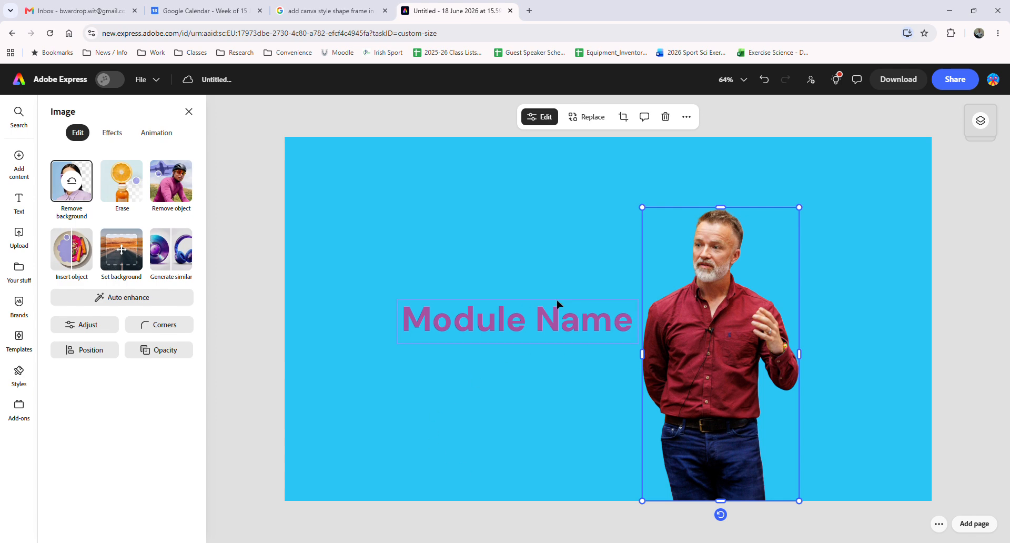
- Undo the cut-out's resizing and moves as well as the photo's background removal
key(ctrl+z)
key(ctrl+z)
key(ctrl+z)
key(ctrl+z)
key(ctrl+z)
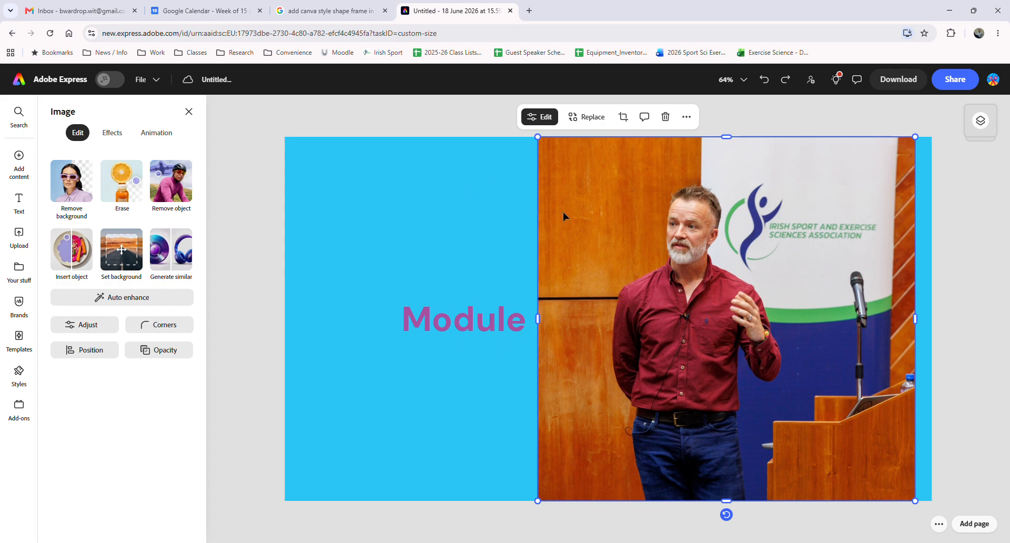
- Crop the photo to the Diamond shape
click(625, 119)
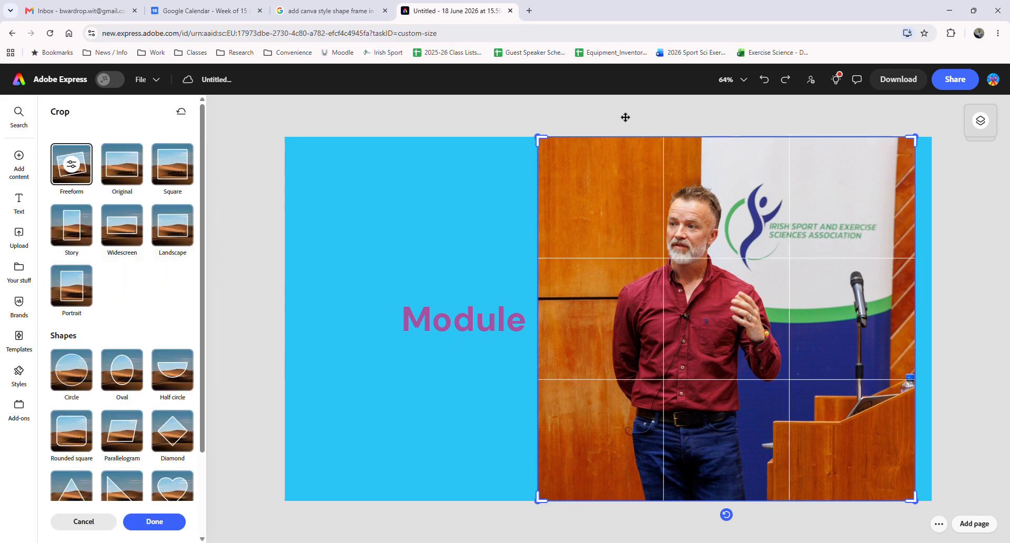
click(182, 433)
click(356, 414)
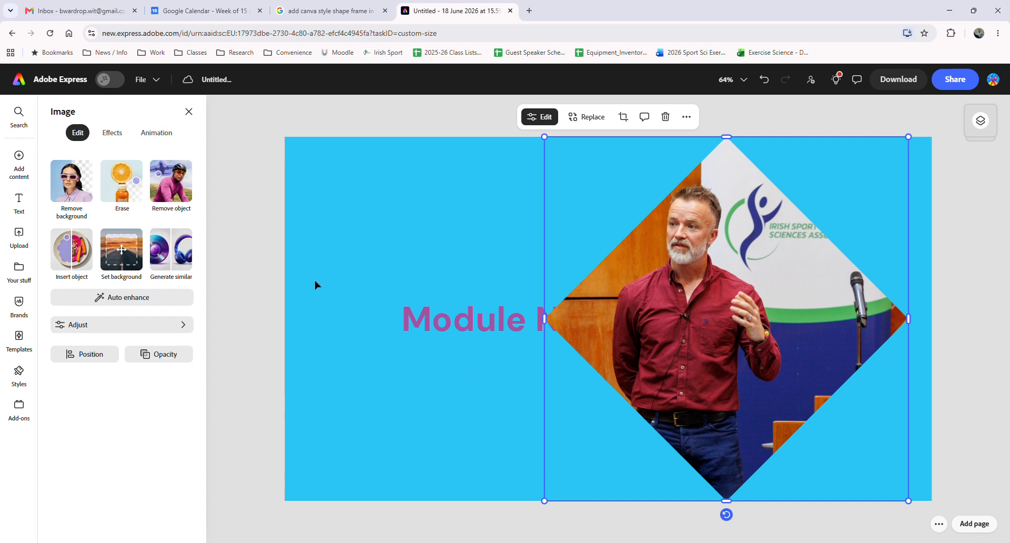
- Change the photo's crop shape to Heart
click(624, 117)
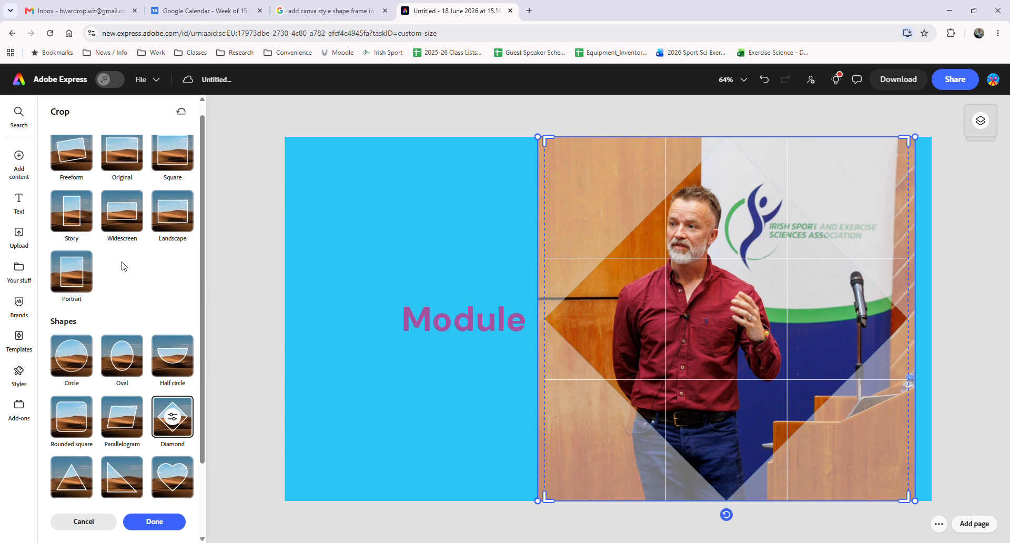
scroll(121, 266, down, 2)
click(161, 384)
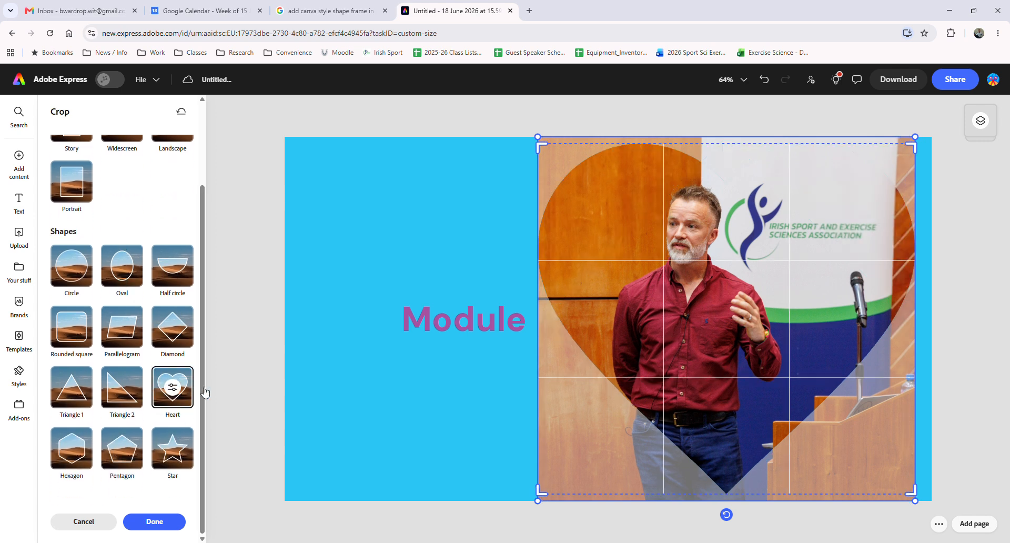
click(480, 393)
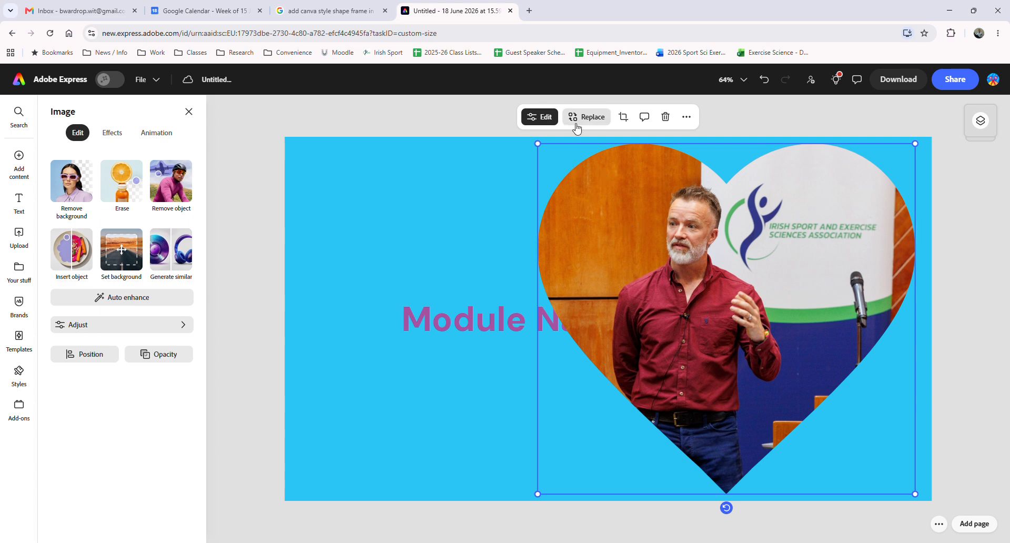
- Move the module name down and slightly left, next to the lower part of the heart-shaped photo
click(547, 118)
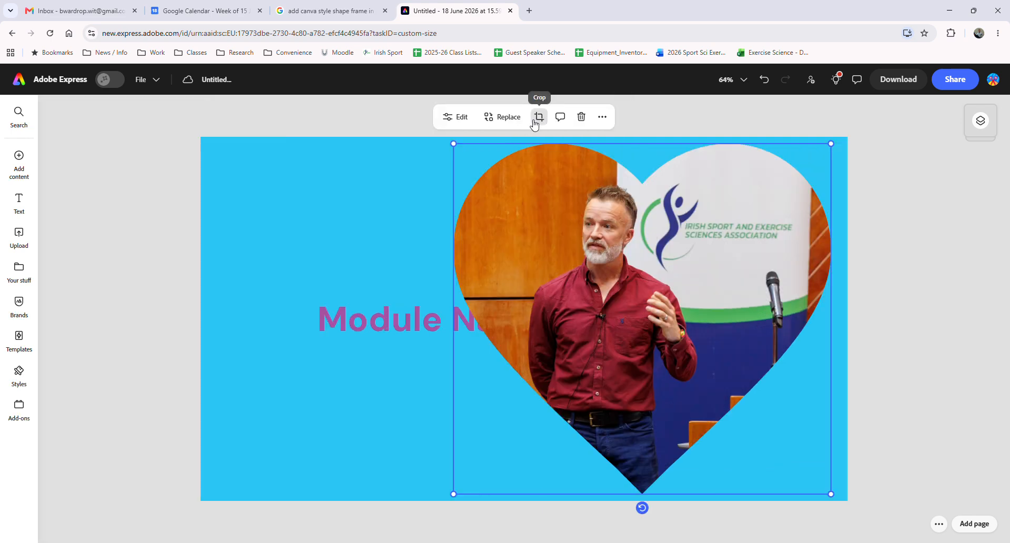
click(542, 118)
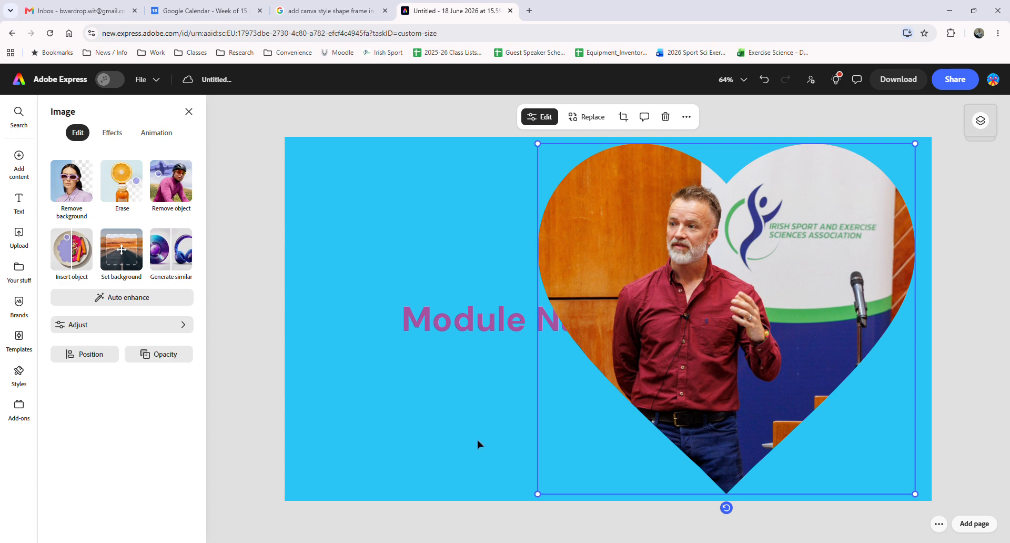
click(441, 420)
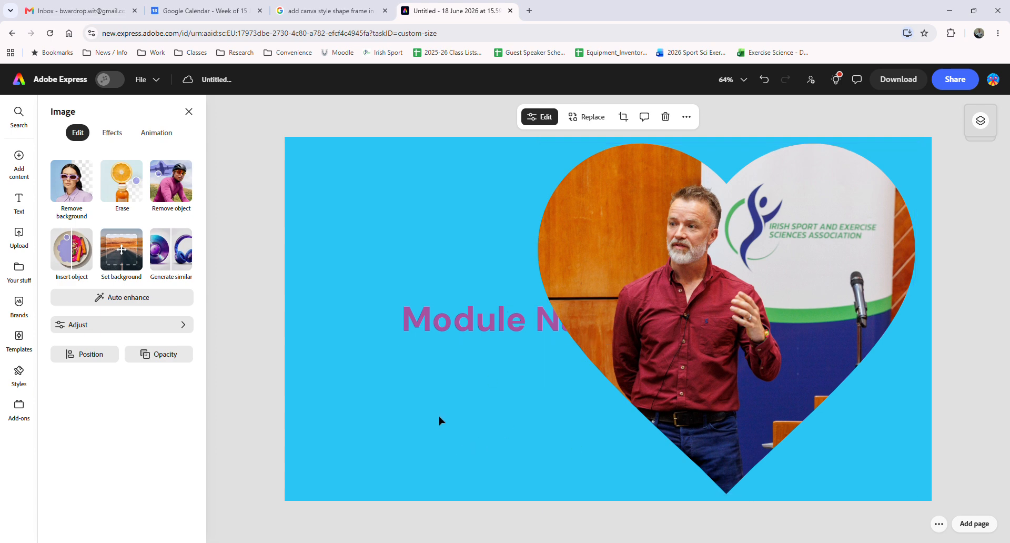
drag(509, 299, 480, 367)
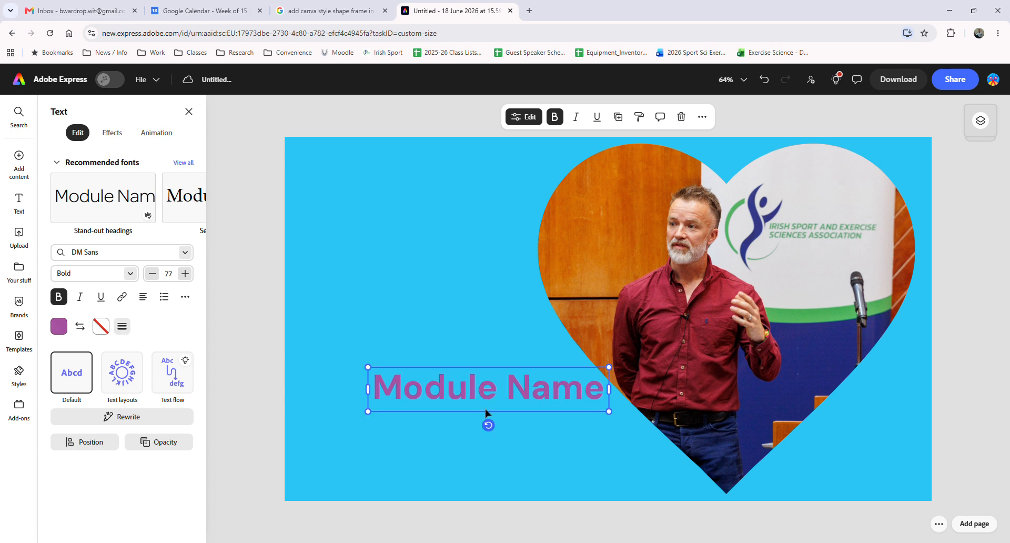
click(598, 492)
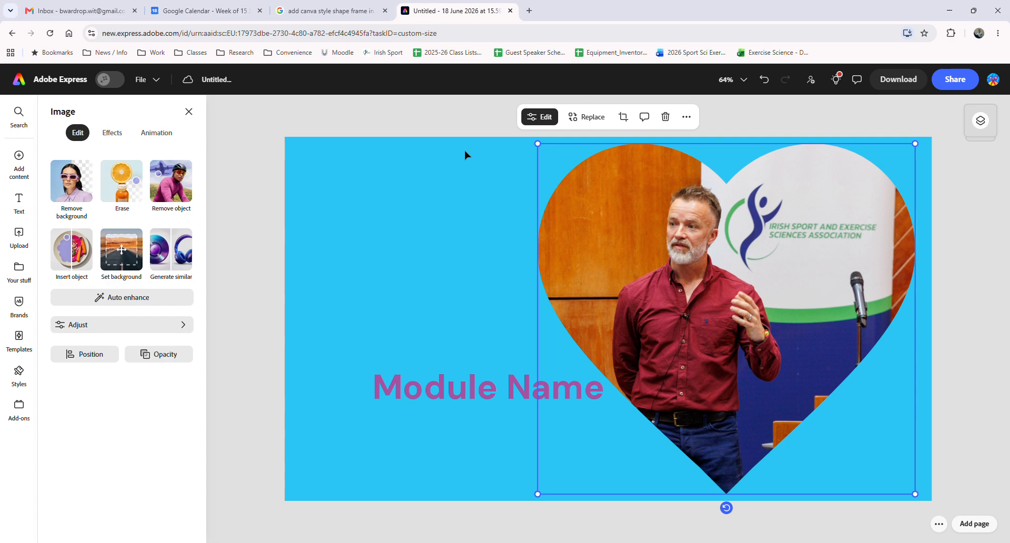
- Undo the photo edits and the deletions back to the white banner with the runner icon, and clear the selection
key(ctrl+z)
key(ctrl+z)
key(ctrl+z)
key(ctrl+z)
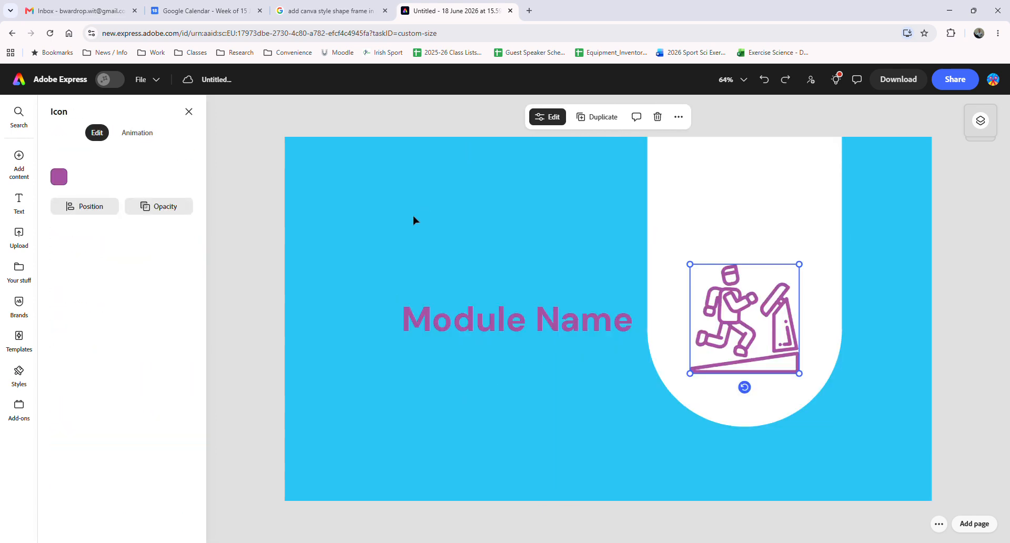
click(486, 351)
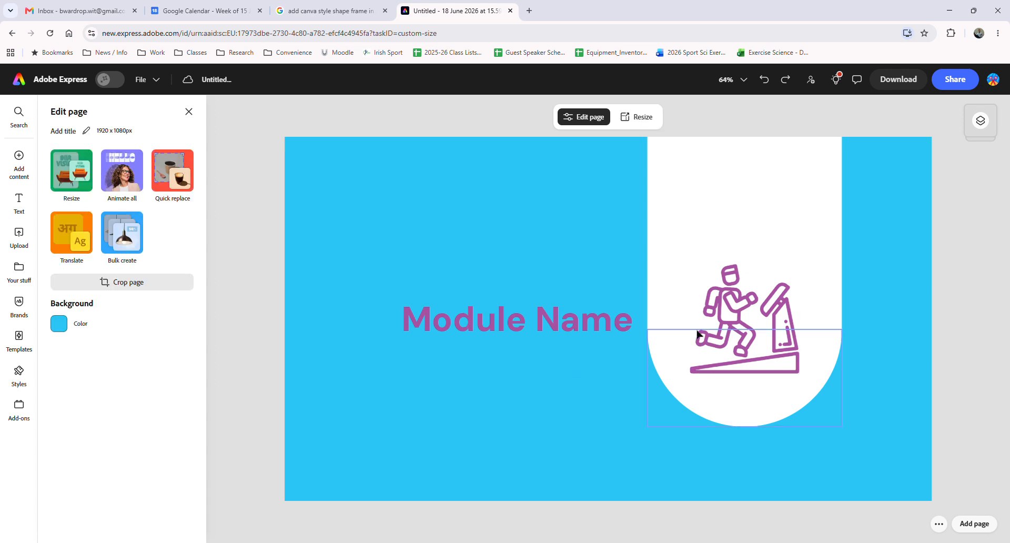